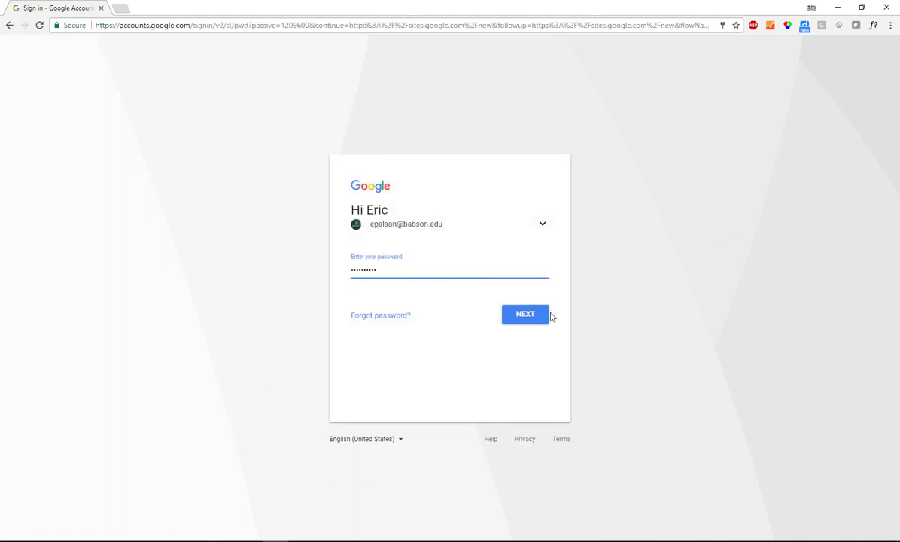
Step: Finish signing in to the school Google account with the entered password
click(545, 314)
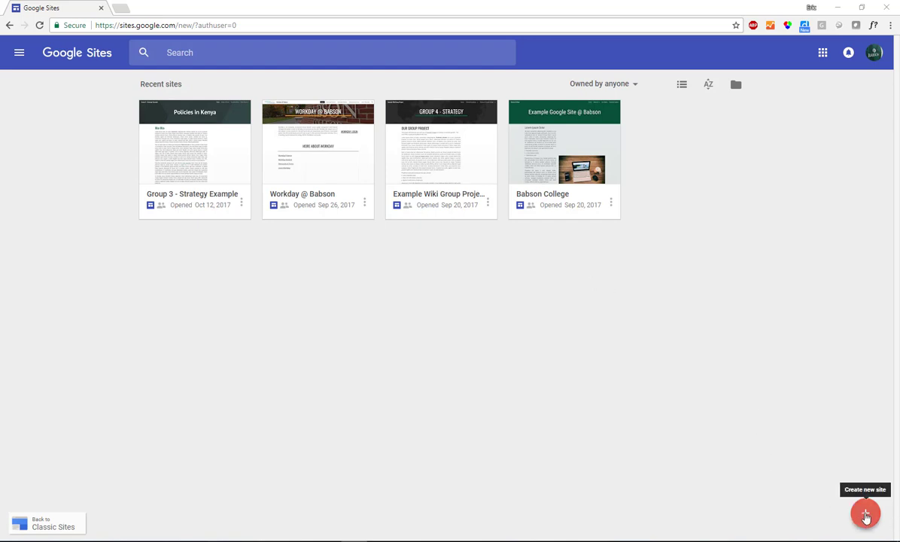
Step: Create a new site and title its home page 'Colombia'
click(865, 514)
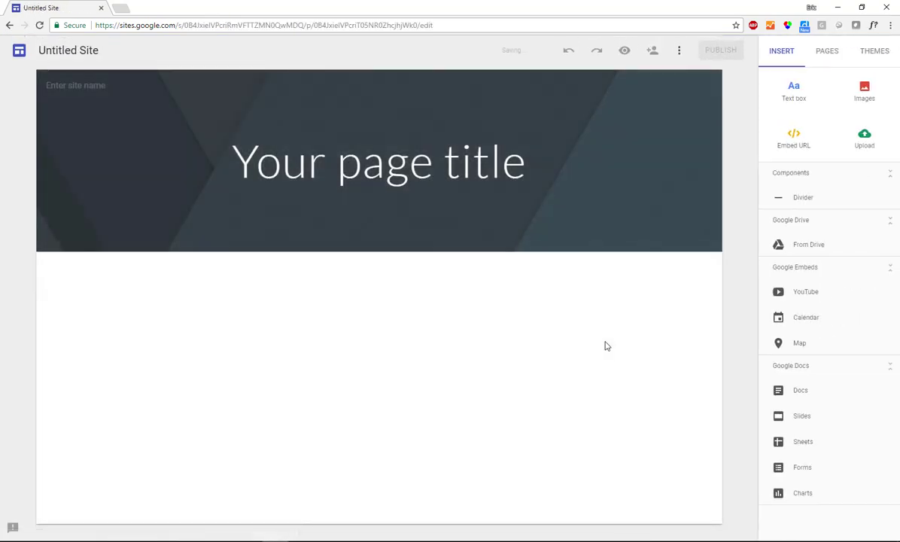
click(378, 167)
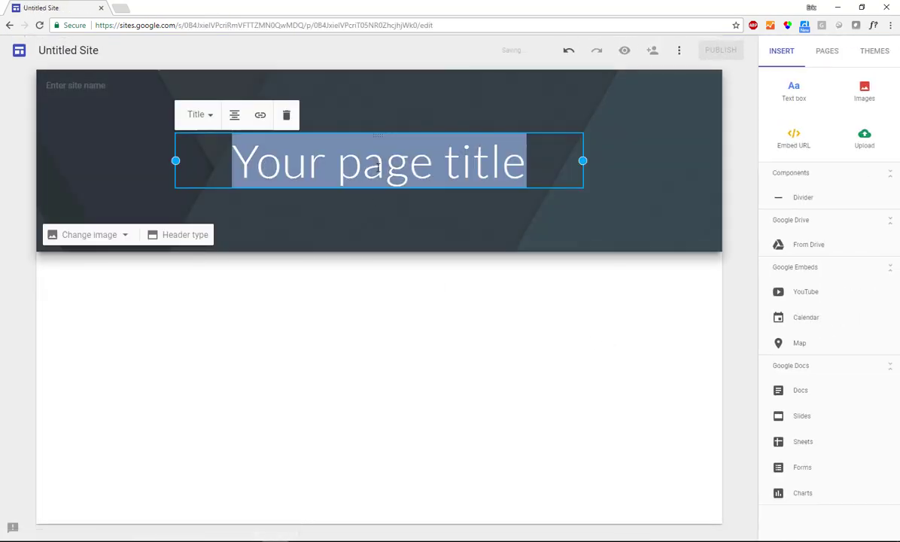
text(Colom)
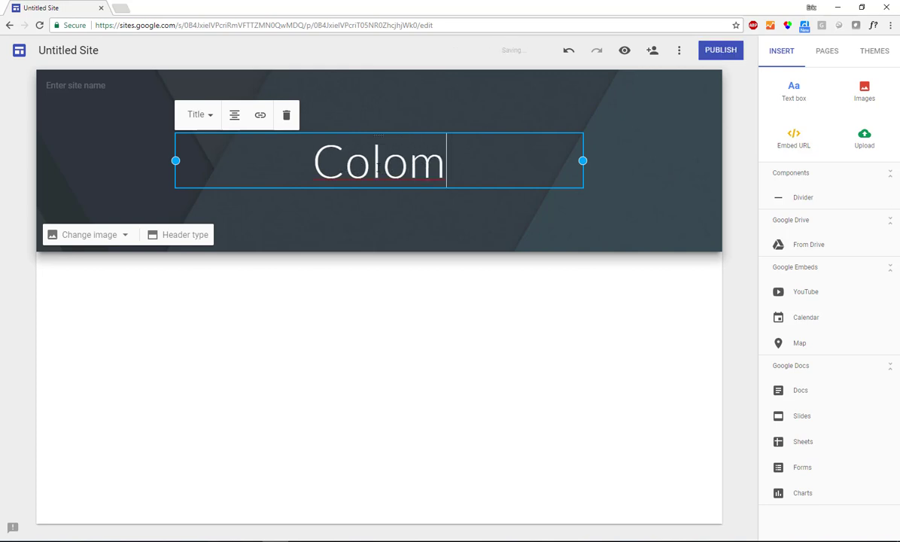
text(bia)
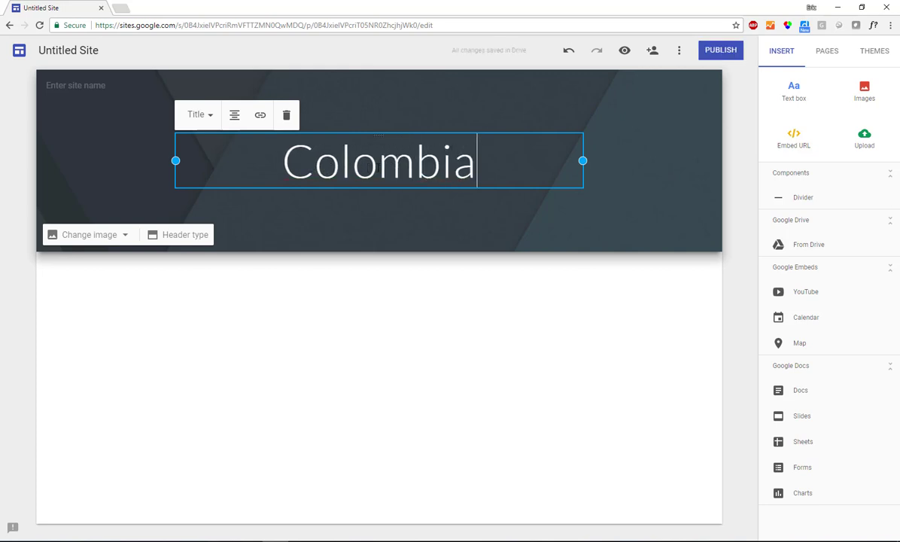
click(116, 148)
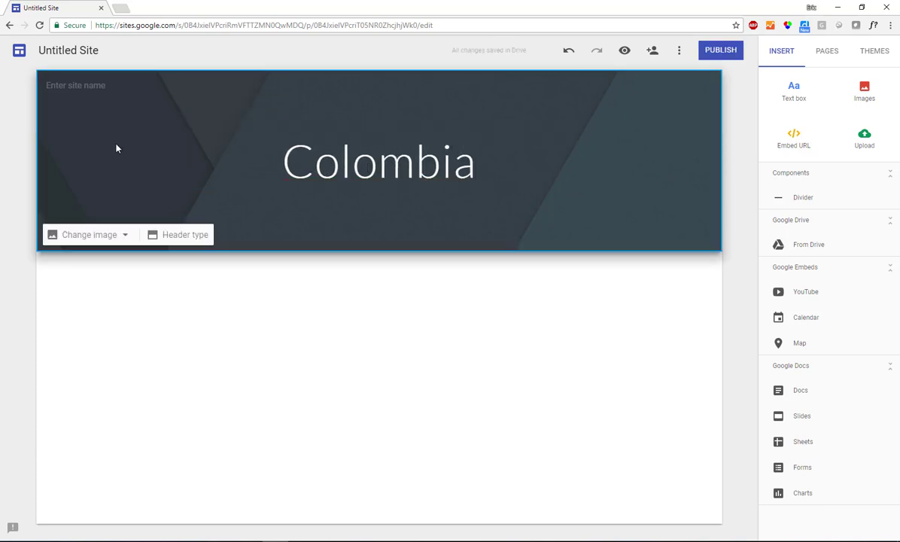
Step: Rename the untitled site to 'Global Business'
click(57, 47)
text(Global Business)
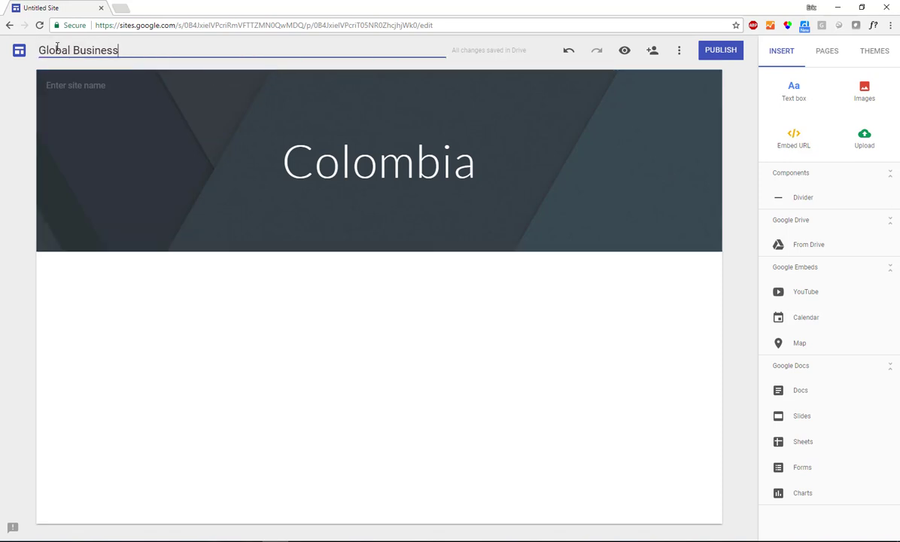
click(120, 158)
mouse_move(80, 85)
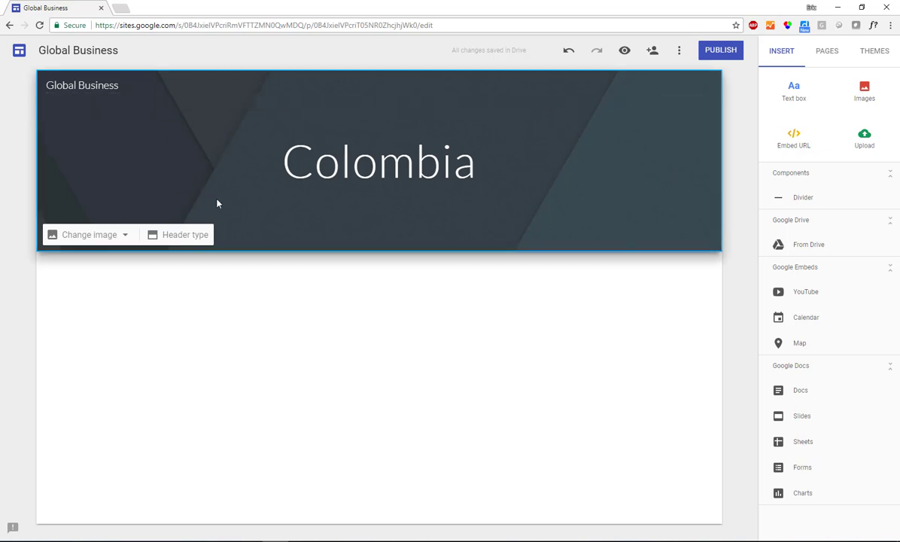
Step: Set the Colombia header type to Banner, after trying Large banner and Title only
click(186, 235)
click(124, 237)
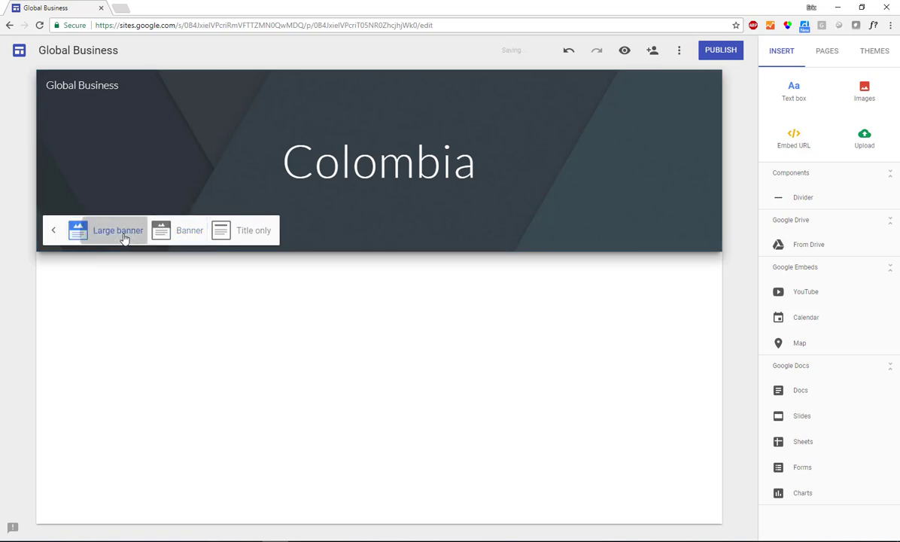
click(221, 326)
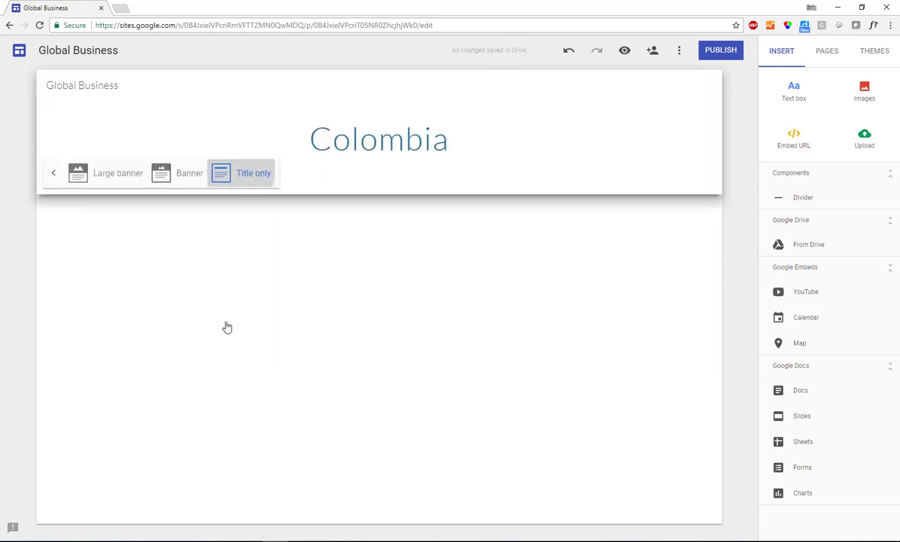
click(188, 147)
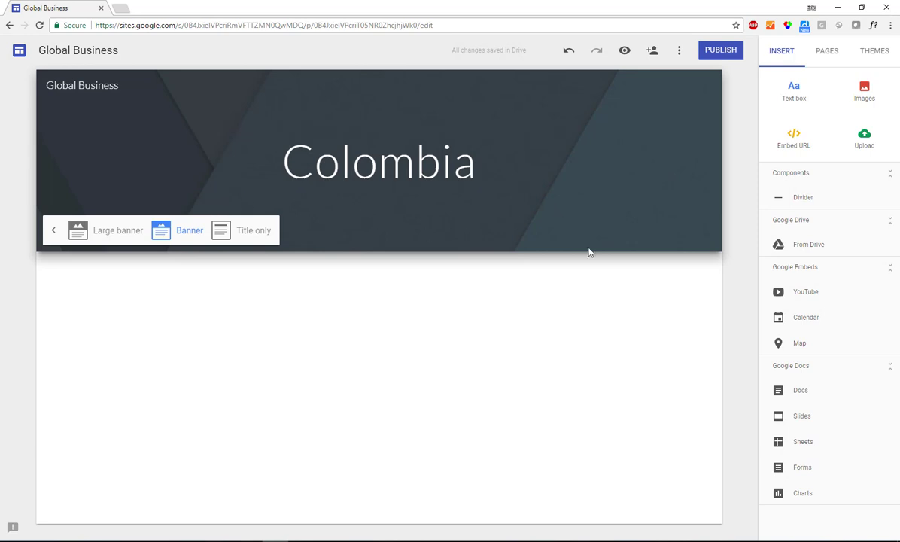
click(587, 305)
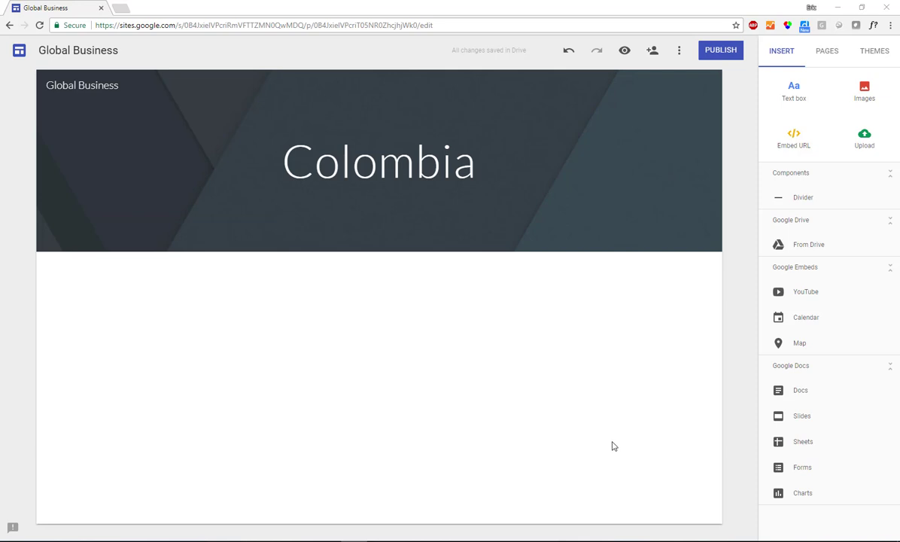
Step: Add a text box reading 'Welcome' followed by the pasted paragraphs on Colombia's name
click(794, 91)
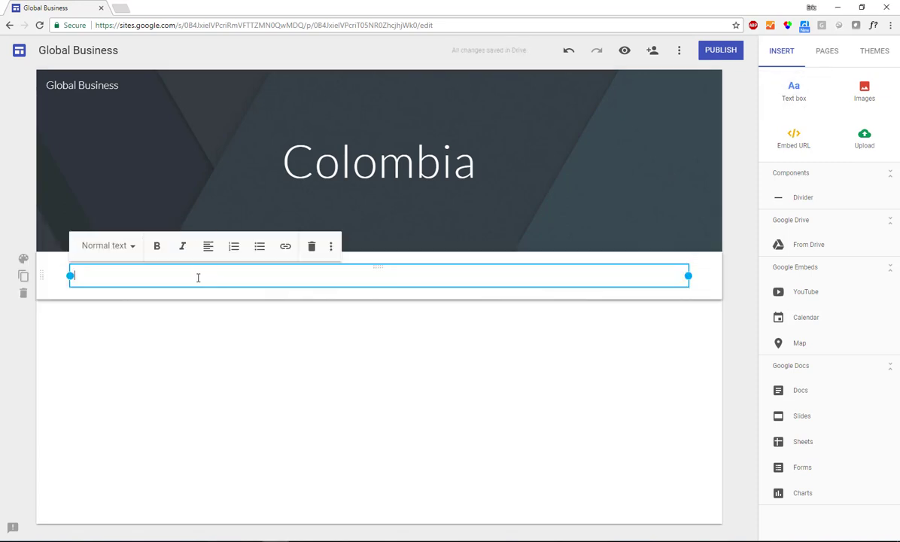
text(Welcome)
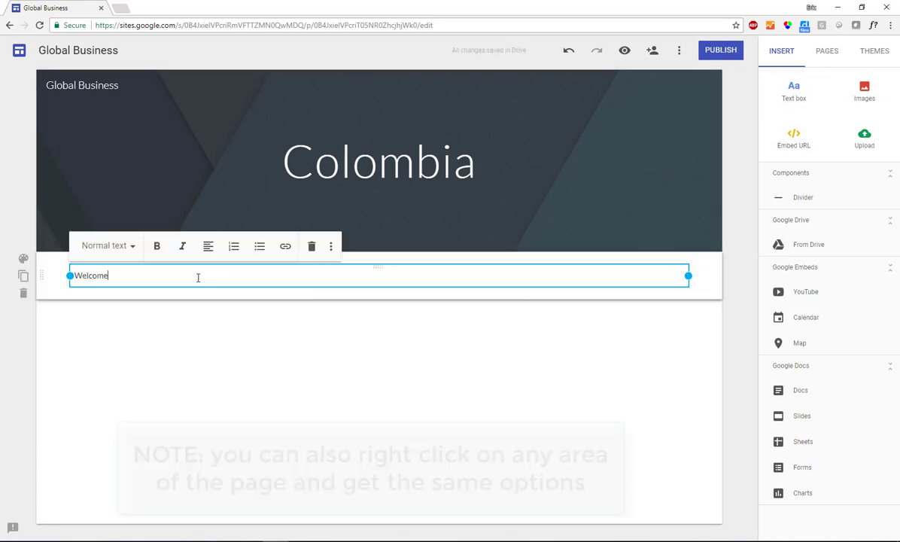
key(Return)
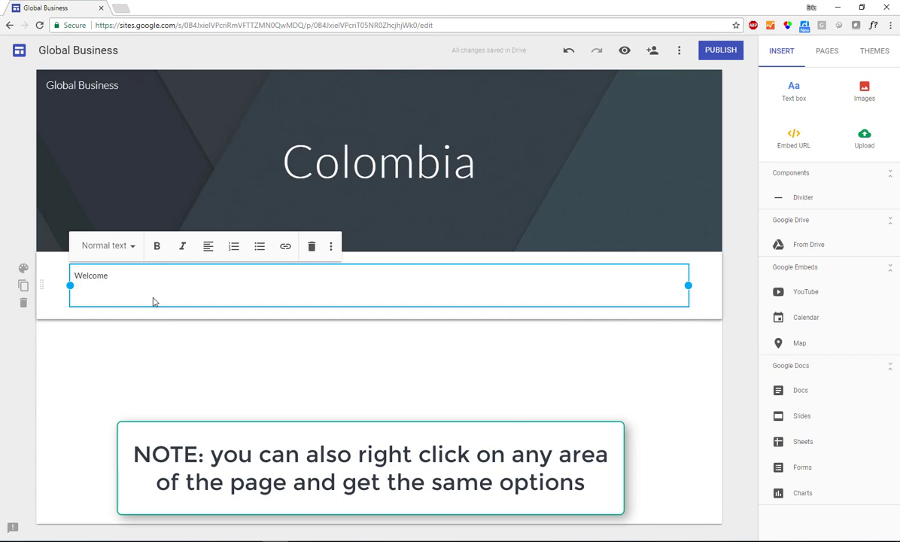
text(The name "Colombia" is derived from the last name of Christopher Columbus (Italian: Cristoforo Colombo, Spanish: Cristóbal Colón). It was conceived by the Venezuelan revolutionary Francisco de Miranda as a reference to all the New World, but especially to those portions under Spanish and Portuguese rule. The name was later adopted by the Republic of Colombia of 1819, formed from the territories of the old Viceroyalty of New Granada (modern-day Colombia, Panama, Venezuela, Ecuador, and northwest Brazil).[18]  When Venezuela, Ecuador and Cundinamarca came to exist as independent states, the former Department of Cundinamarca adopted the name "Republic of New Granada". New Granada officially changed its name in 1858 to the Granadine Confederation. In 1863 the name was again changed, this time to United States of Colombia, before finally adopting its present name – the Republic of Colombia – in 1886.[18])
Step: Style the word 'Welcome' as a Heading instead of a Title
double_click(122, 277)
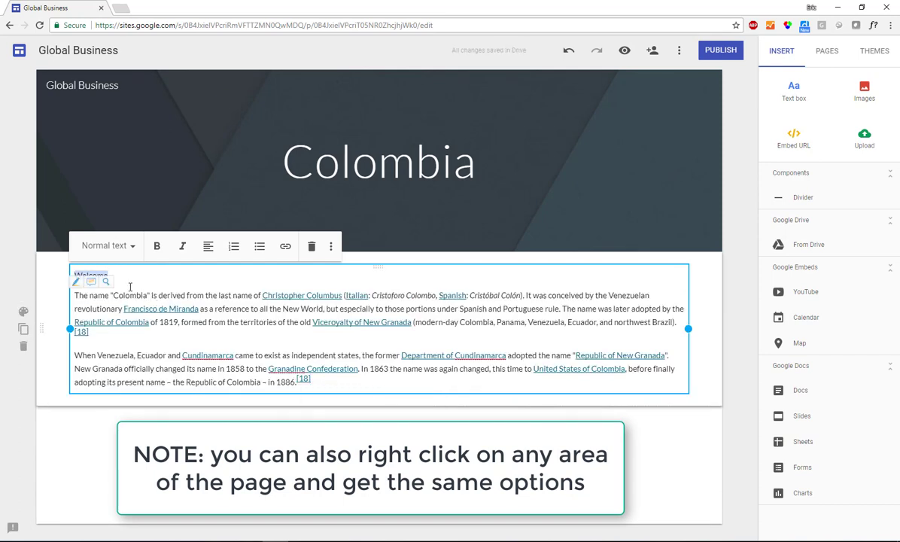
click(132, 247)
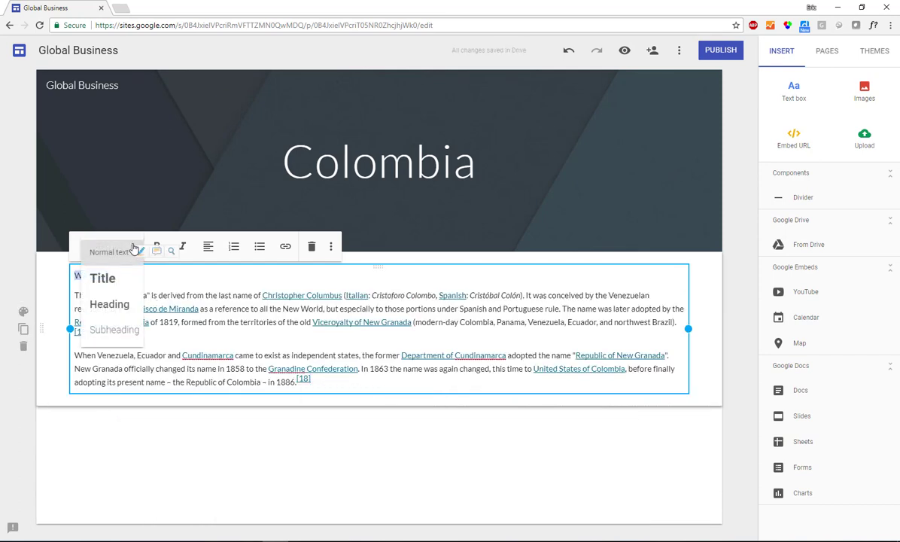
click(104, 279)
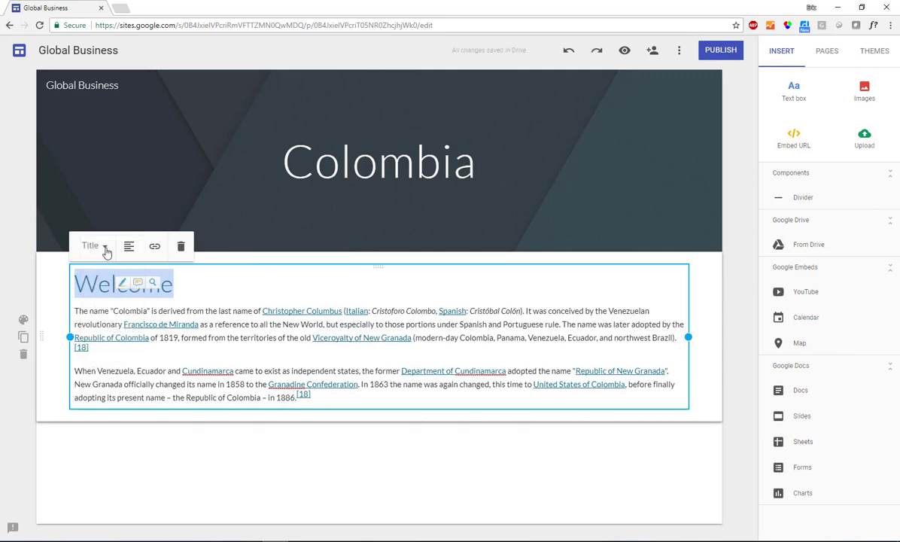
click(110, 253)
click(79, 304)
click(81, 301)
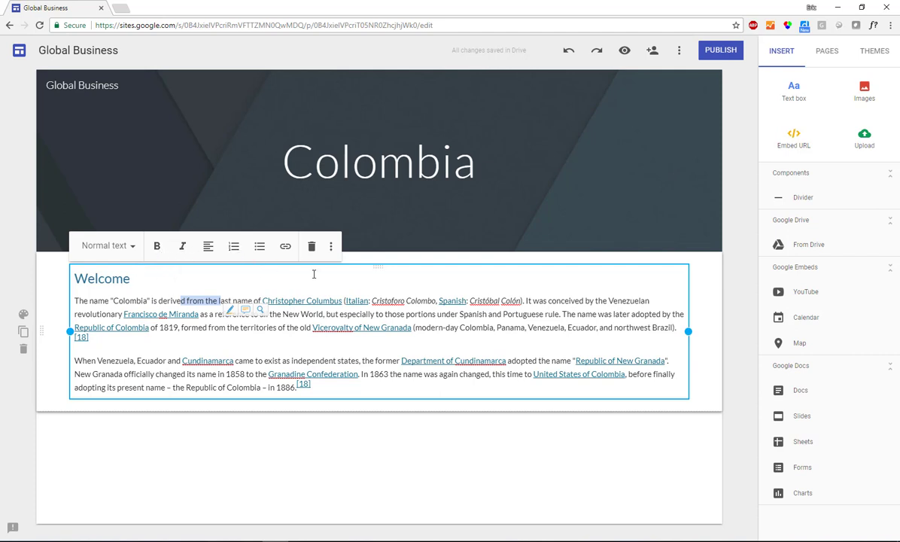
Step: Search images for 'Colombia' and pick the rainbow map and the church-on-bridge photo
click(864, 93)
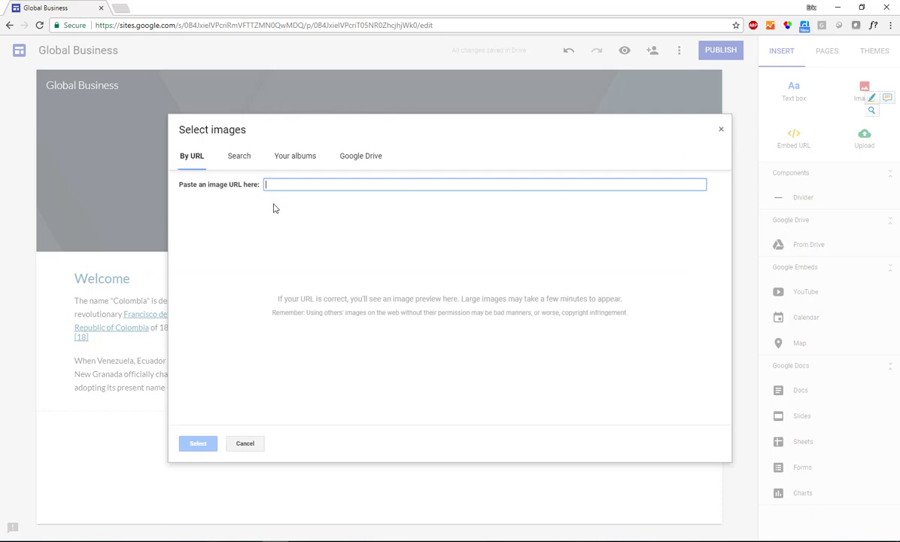
click(243, 161)
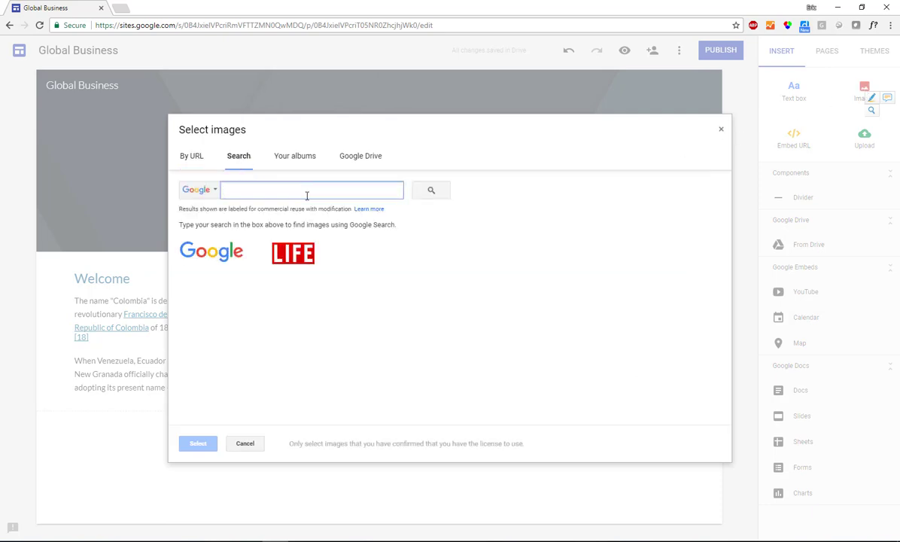
text(Colombia)
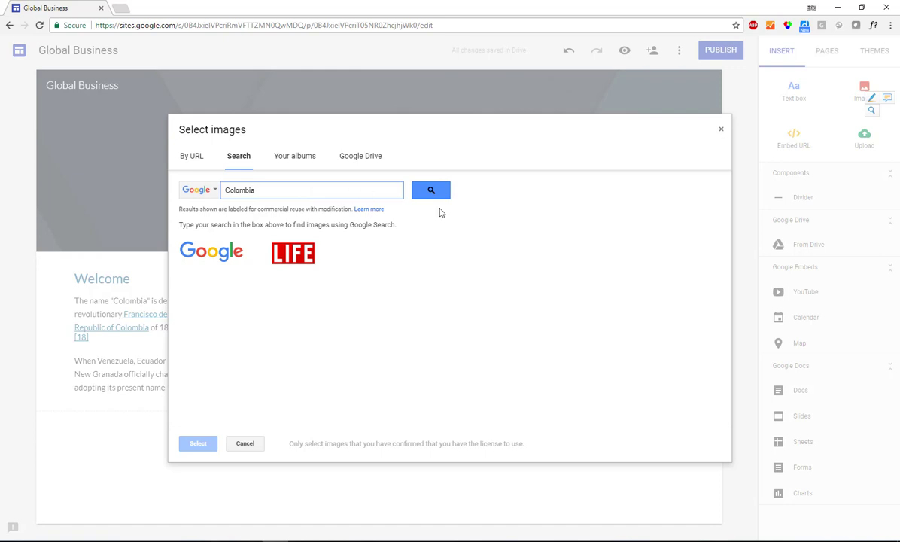
click(437, 195)
click(387, 289)
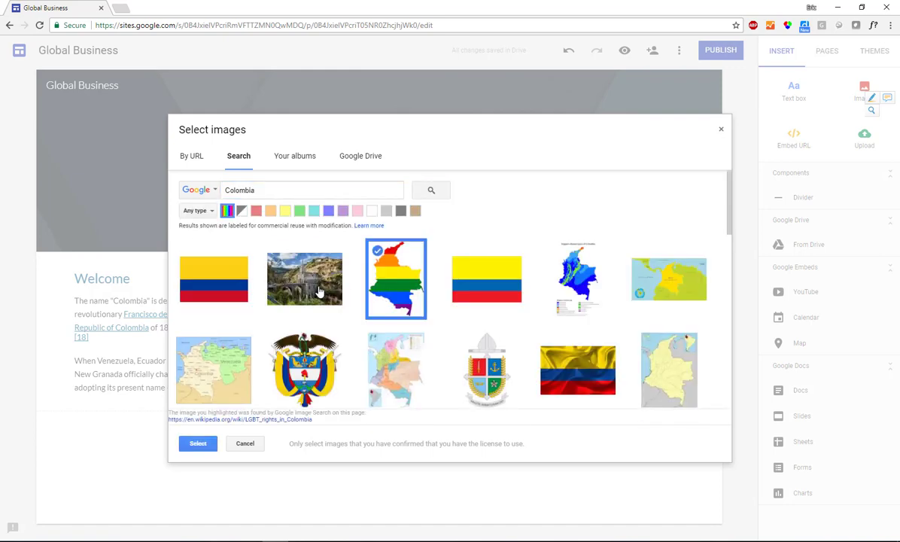
click(319, 286)
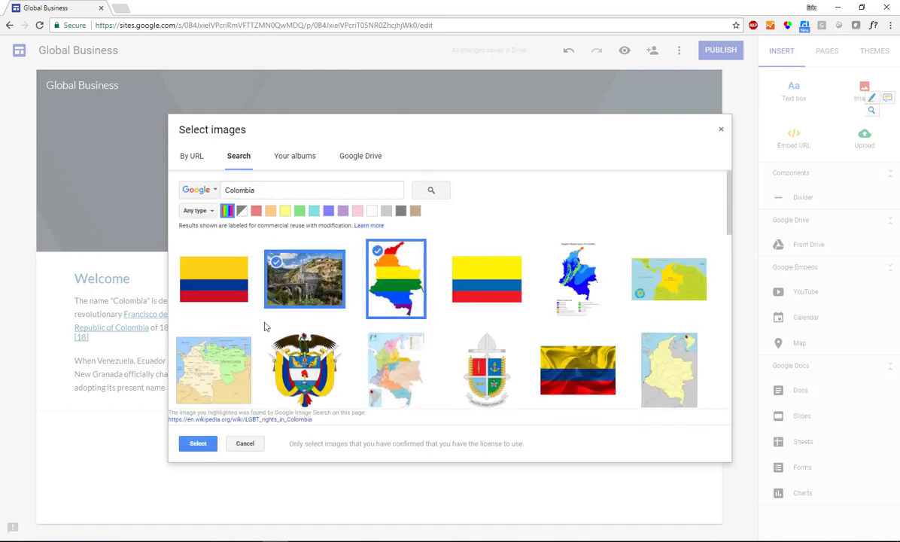
click(228, 290)
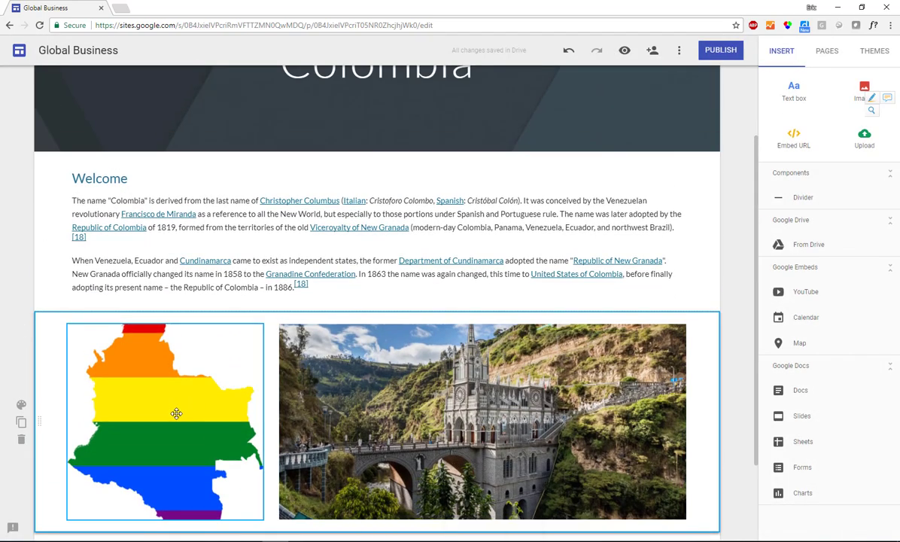
Step: Place and enlarge the rainbow map beside the Welcome text, and shrink the church photo below
drag(179, 410, 587, 220)
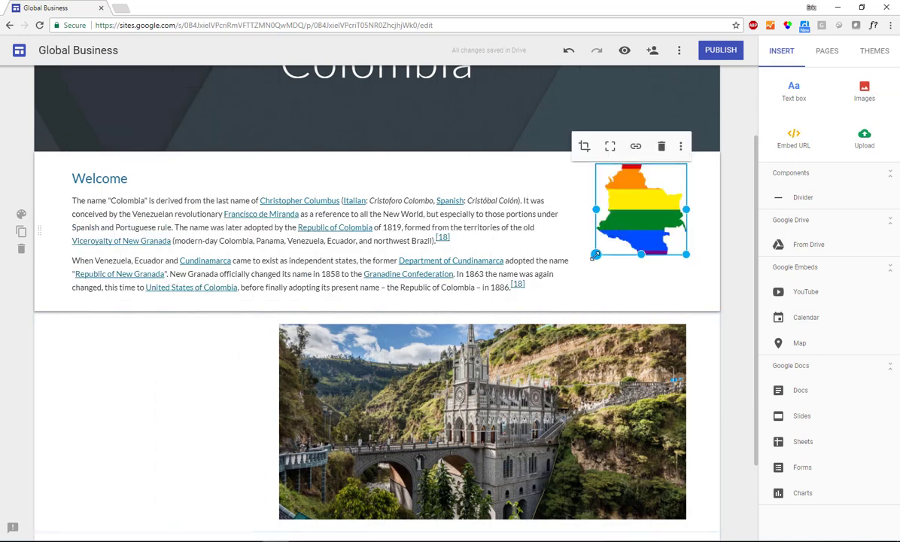
drag(595, 256, 539, 310)
click(459, 380)
scroll(426, 417, down, 2)
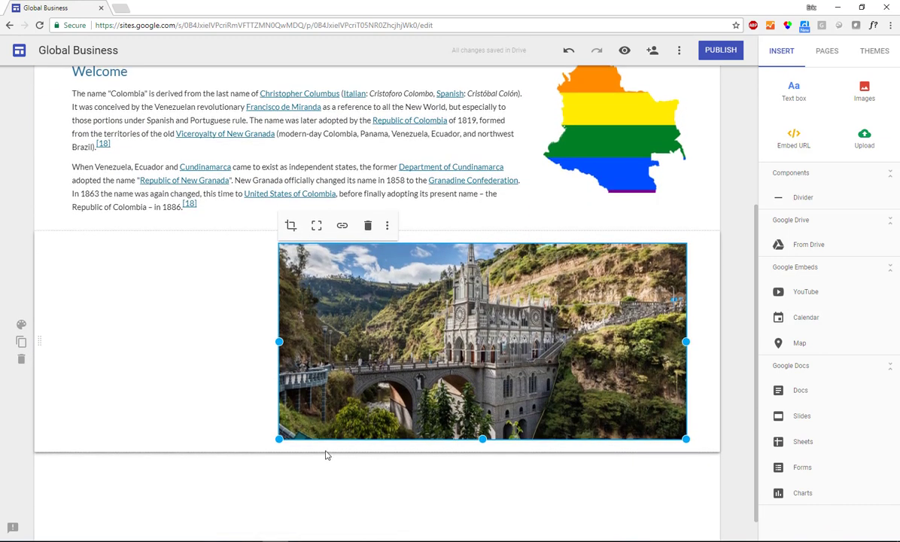
drag(277, 438, 540, 329)
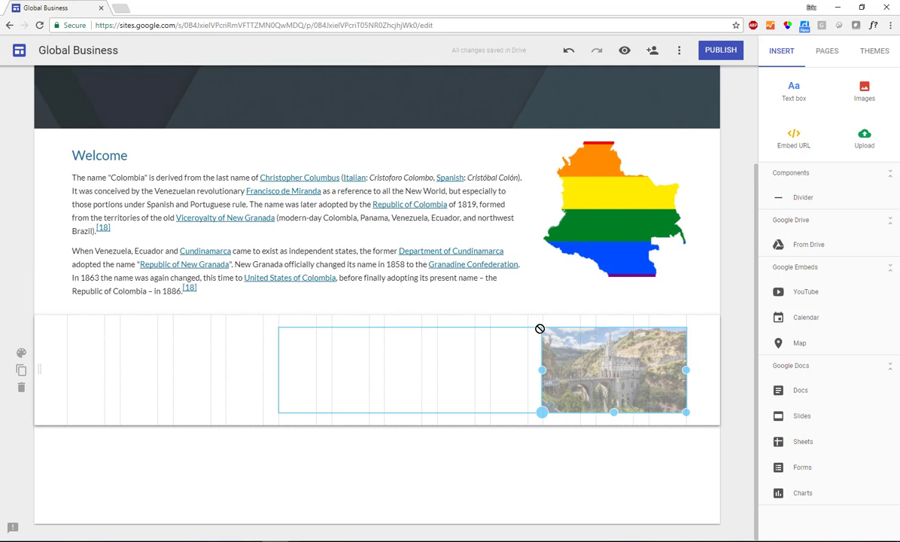
drag(540, 329, 542, 329)
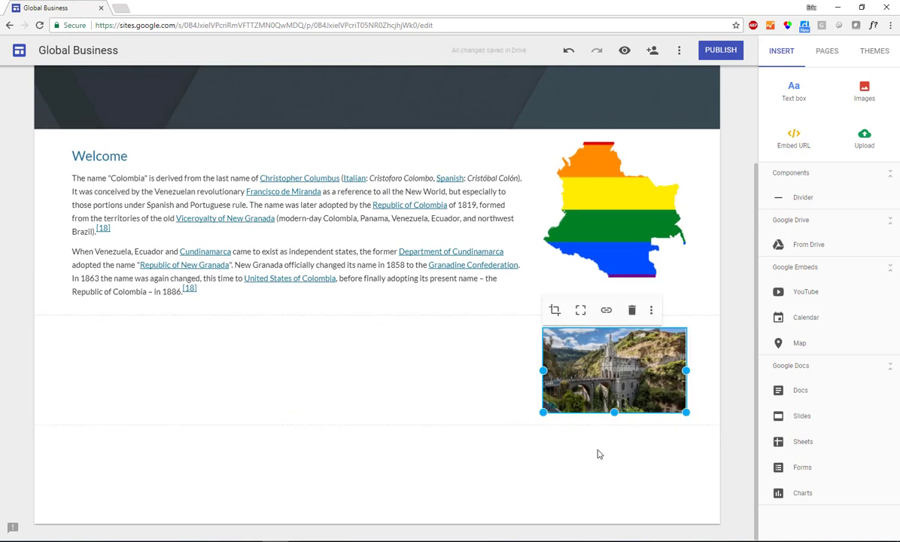
click(600, 454)
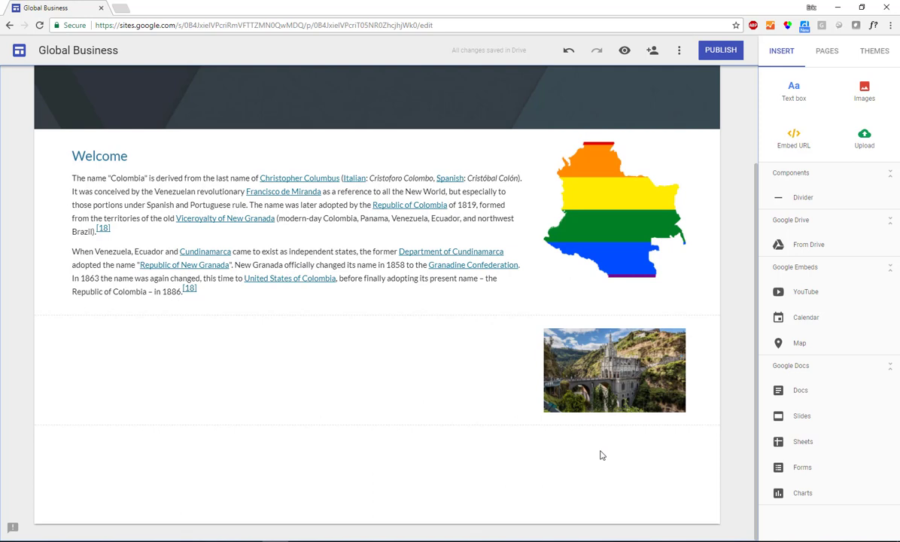
Step: Add a 'More Information' text box with the two Colombia paragraphs beside the church photo
click(794, 90)
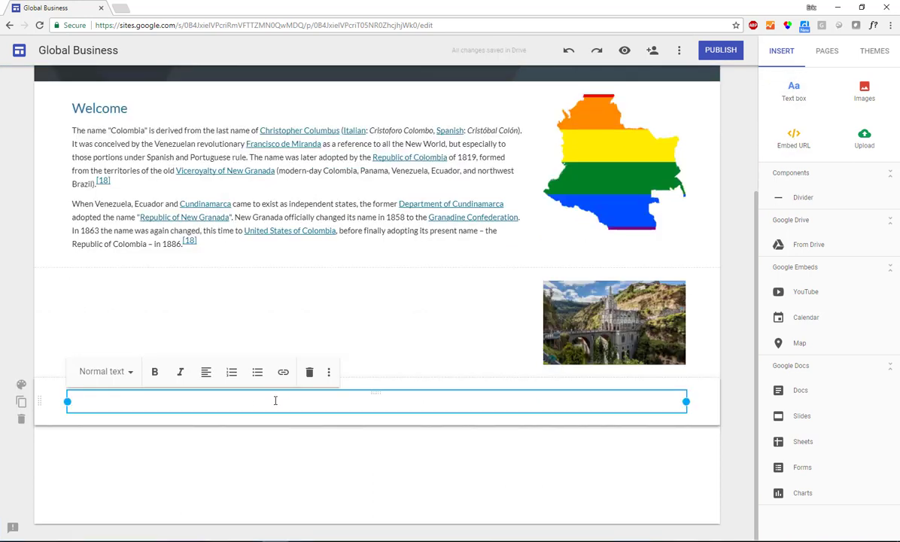
text(More Information)
key(Return)
text(The name "Colombia" is derived from the last name of Christopher Columbus (Italian: Cristoforo Colombo, Spanish: Cristóbal Colón). It was conceived by the Venezuelan revolutionary Francisco de Miranda as a reference to all the New World, but especially to those portions under Spanish and Portuguese rule. The name was later adopted by the Republic of Colombia of 1819, formed from the territories of the old Viceroyalty of New Granada (modern-day Colombia, Panama, Venezuela, Ecuador, and northwest Brazil).[18] When Venezuela, Ecuador and Cundinamarca came to exist as independent states, the former Department of Cundinamarca adopted the name "Republic of New Granada". New Granada officially changed its name in 1858 to the Granadine Confederation. In 1863 the name was again changed, this time to United States of Colombia, before finally adopting its present name – the Republic of Colombia – in 1886.[18])
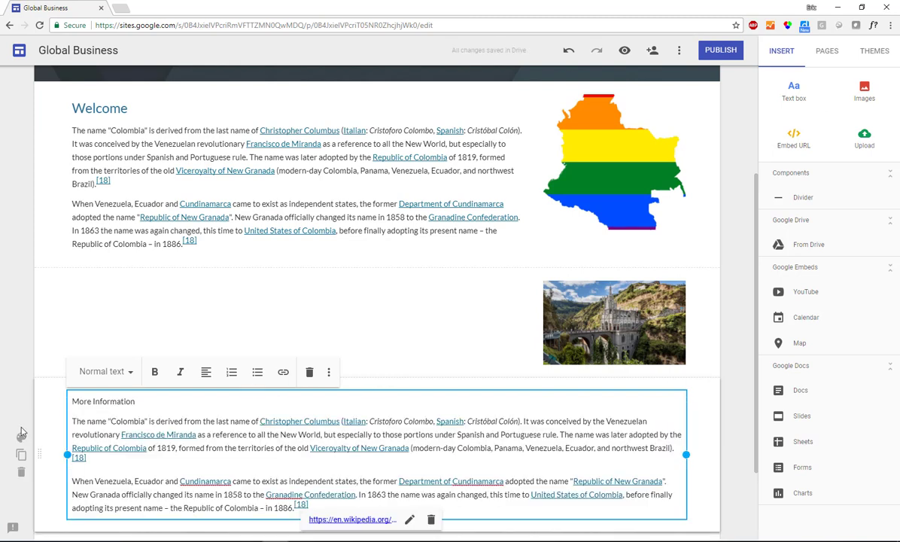
click(32, 398)
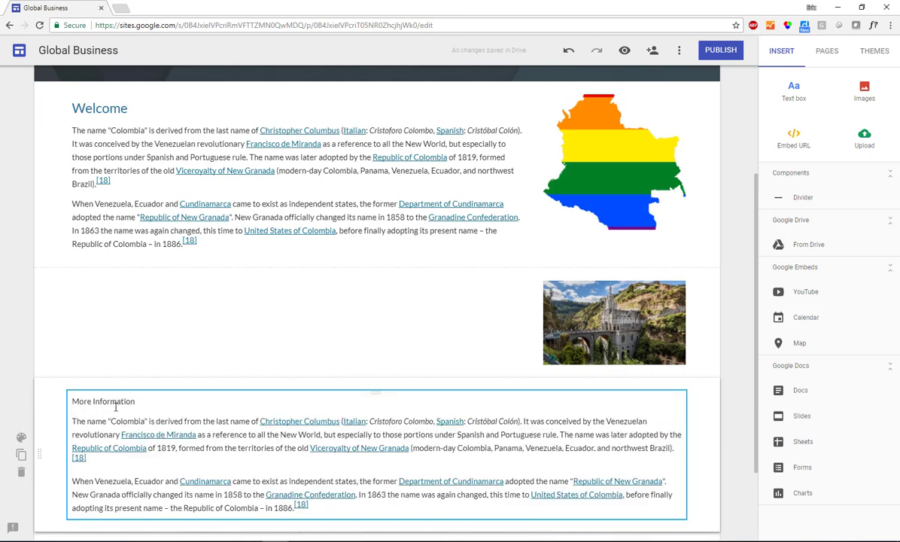
drag(130, 388, 144, 297)
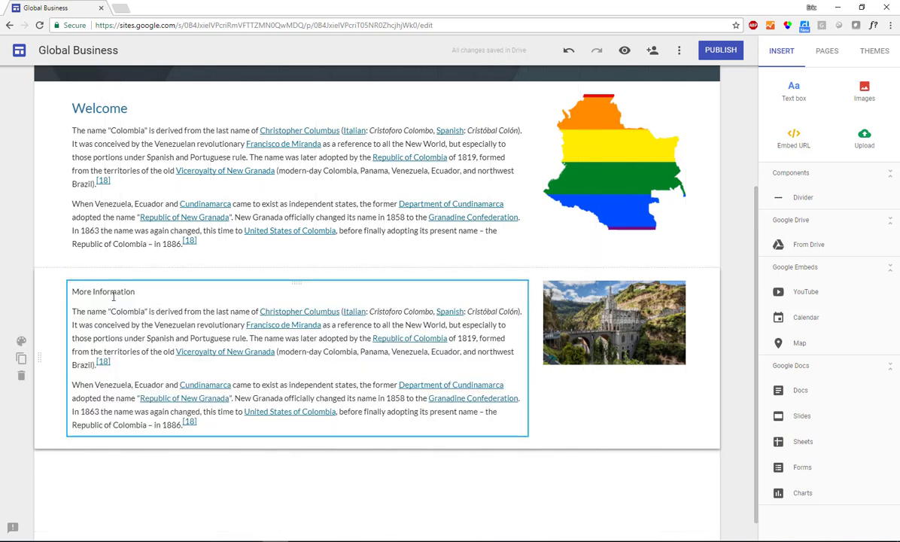
scroll(737, 287, up, 3)
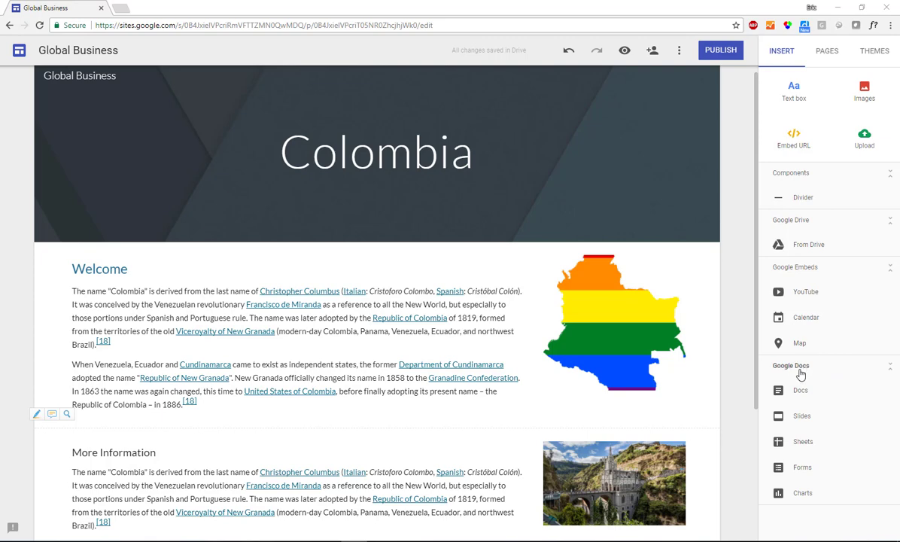
Step: Embed the syllabus copy Google Doc below the More Information section
scroll(685, 379, down, 3)
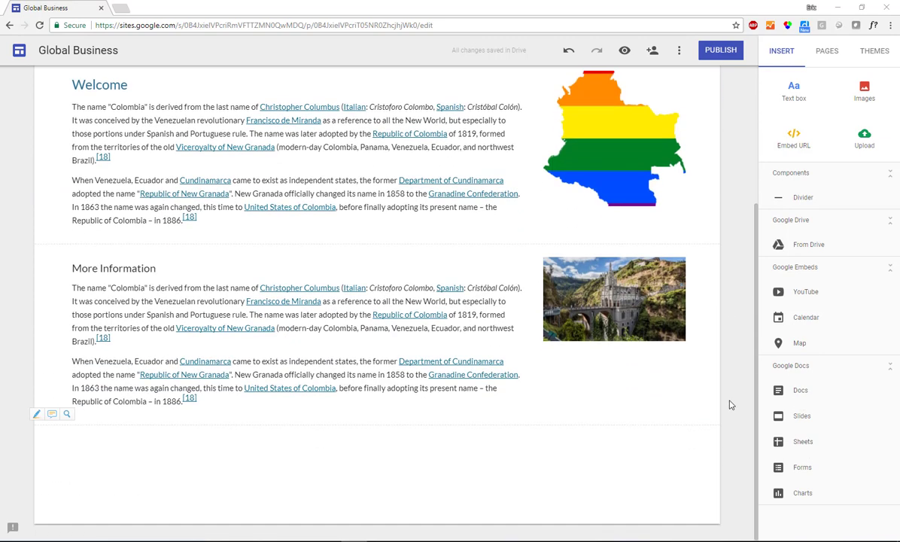
click(745, 389)
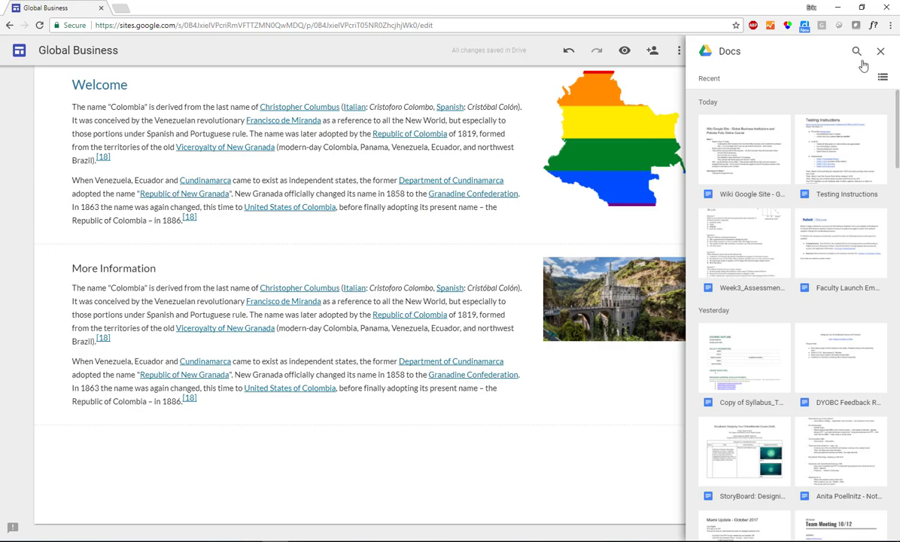
click(741, 362)
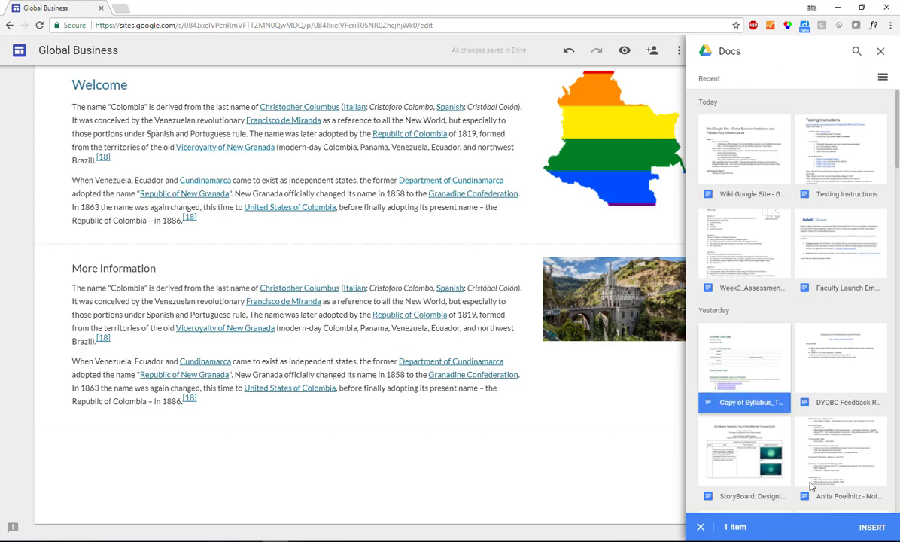
click(873, 527)
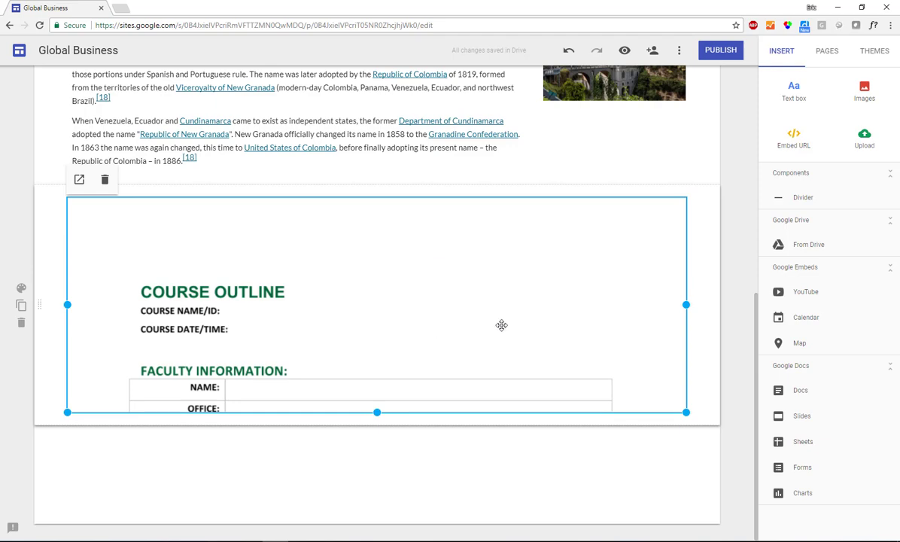
scroll(501, 325, up, 6)
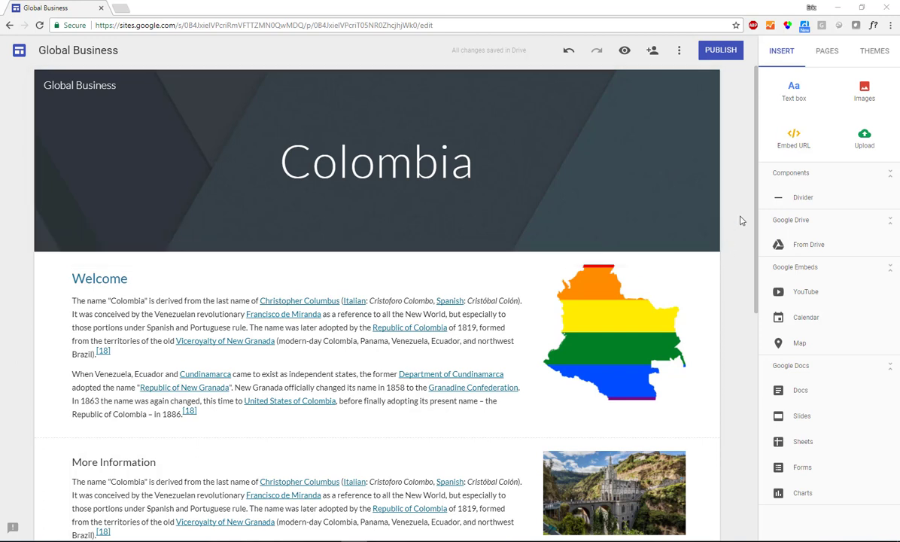
Step: Add two new pages named 'Another Page' and 'History'
click(827, 52)
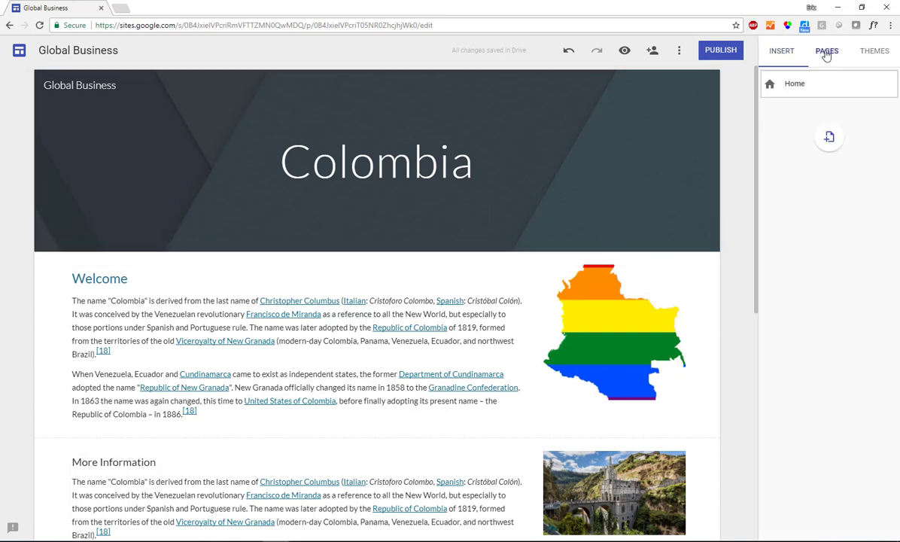
click(829, 141)
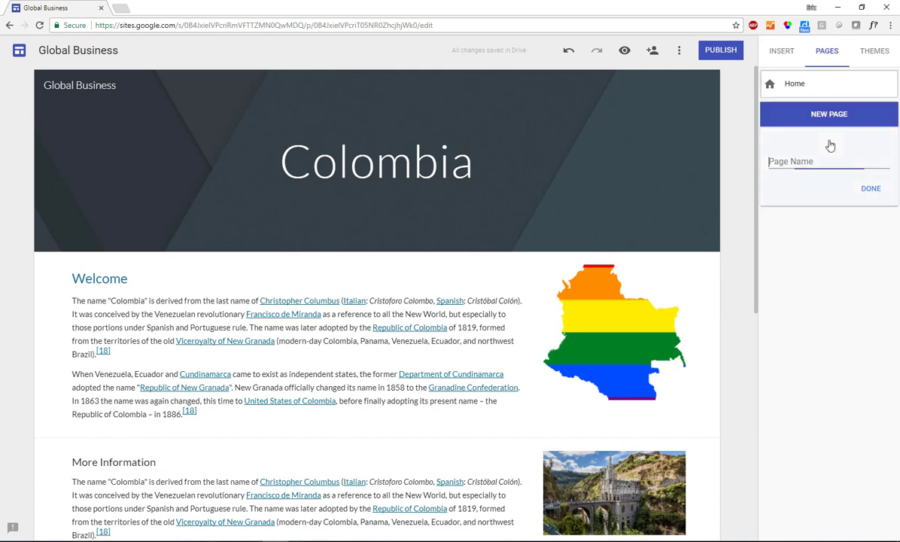
text(Another Page)
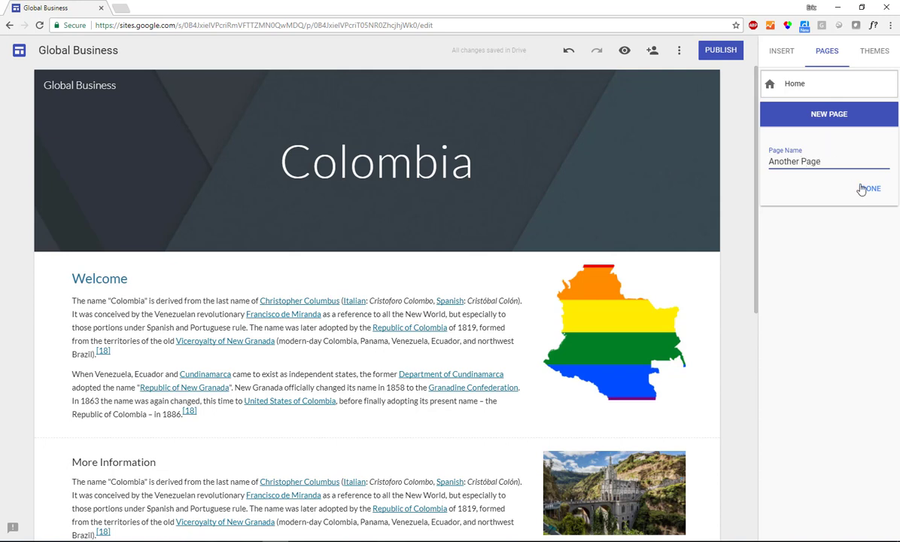
click(811, 185)
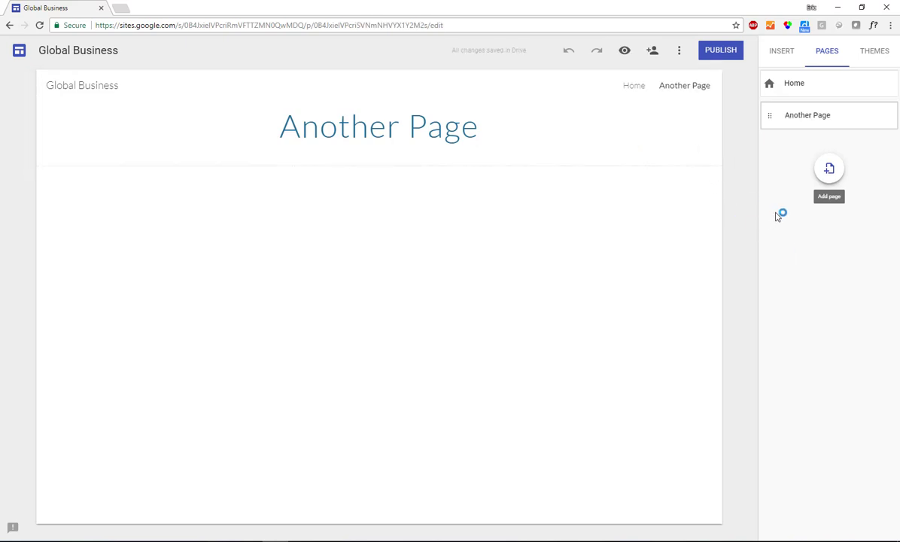
click(831, 170)
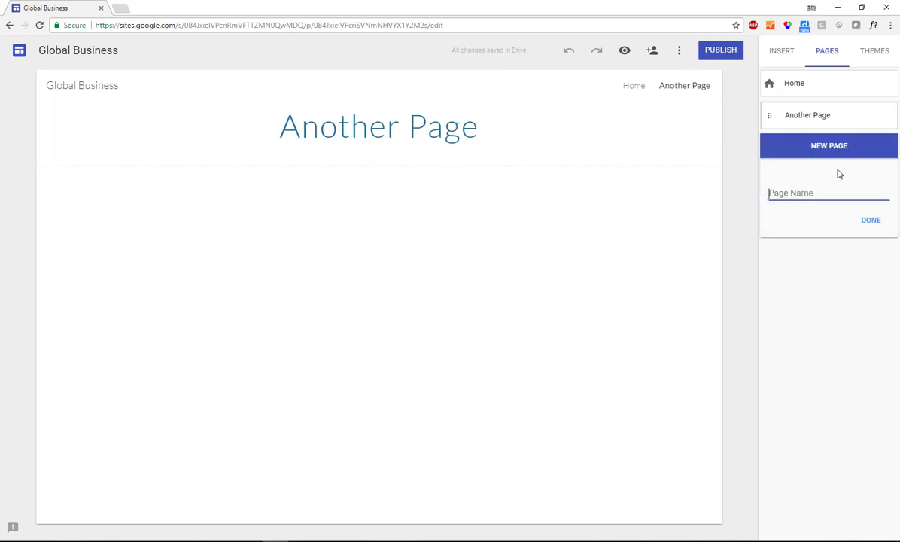
text(History)
click(870, 221)
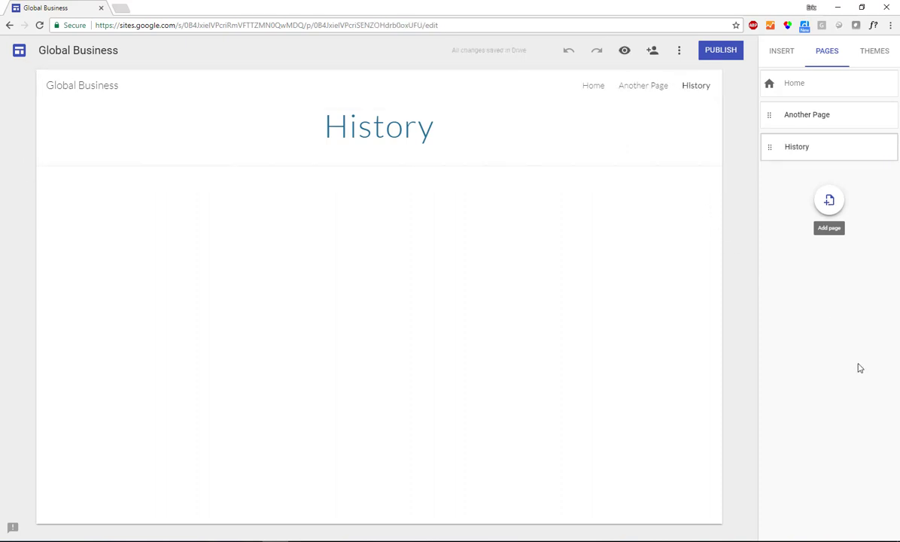
Step: Add a 'Sub Page' page and nest it under Another Page
click(830, 203)
text(Sub Page)
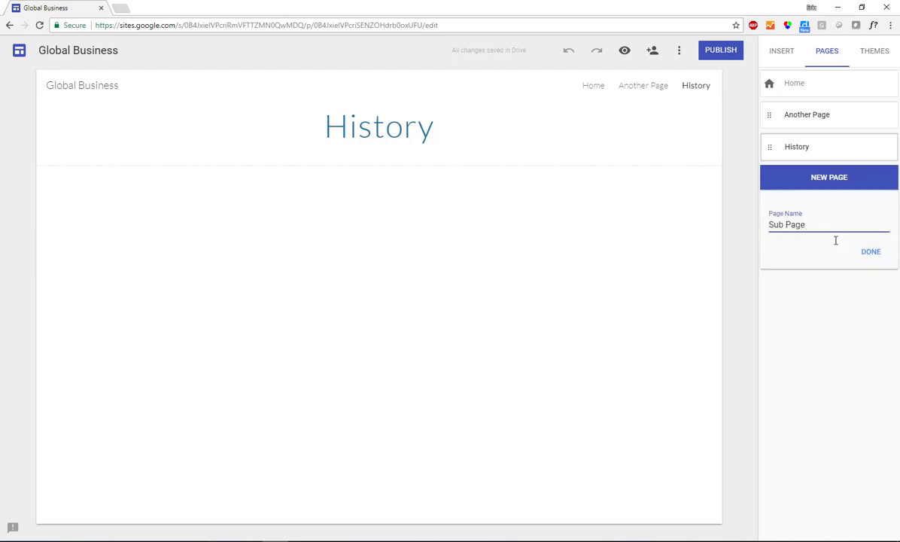
click(872, 253)
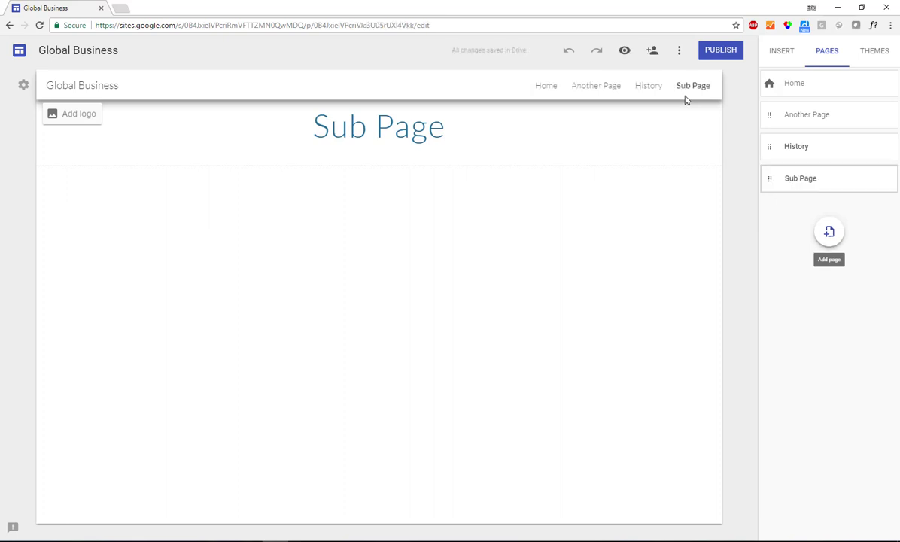
drag(769, 178, 806, 124)
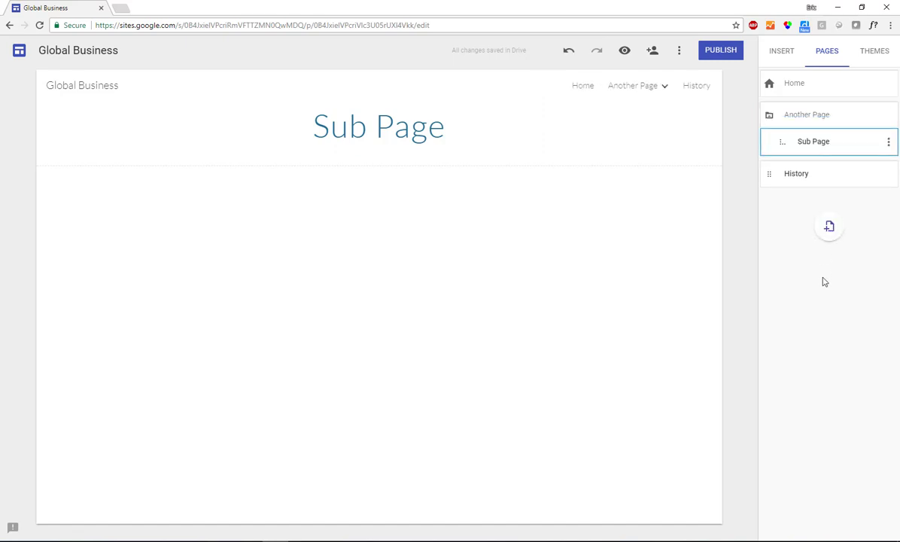
click(665, 87)
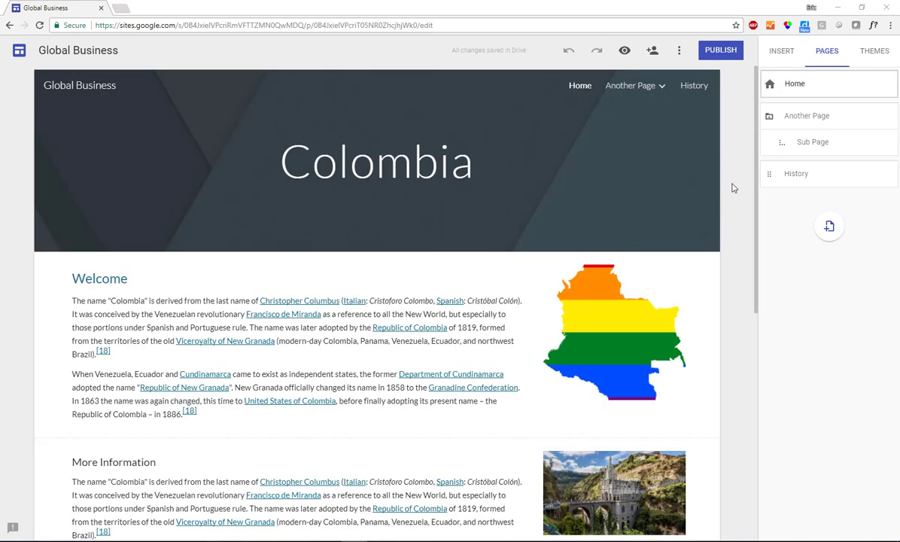
Step: Try the Simple theme with teal colours and the Heavy font style
click(875, 59)
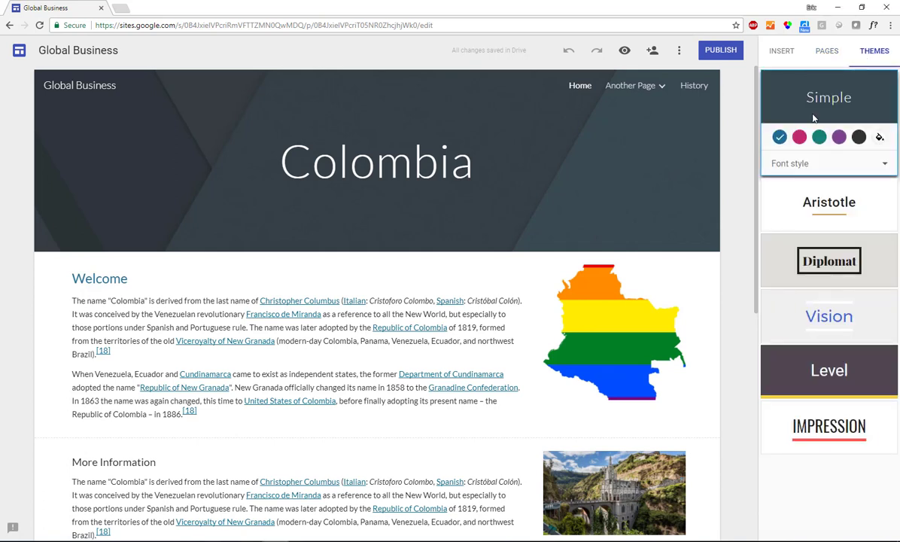
click(820, 140)
click(809, 160)
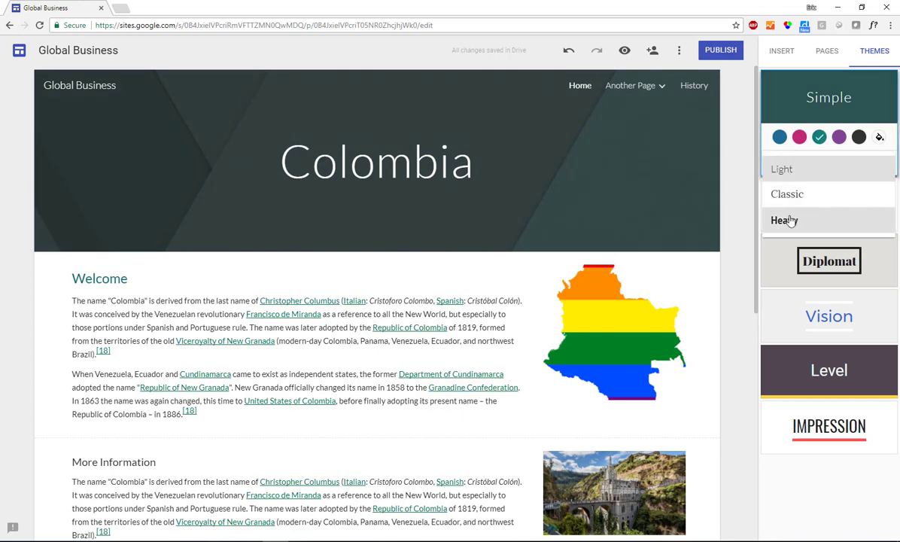
click(786, 220)
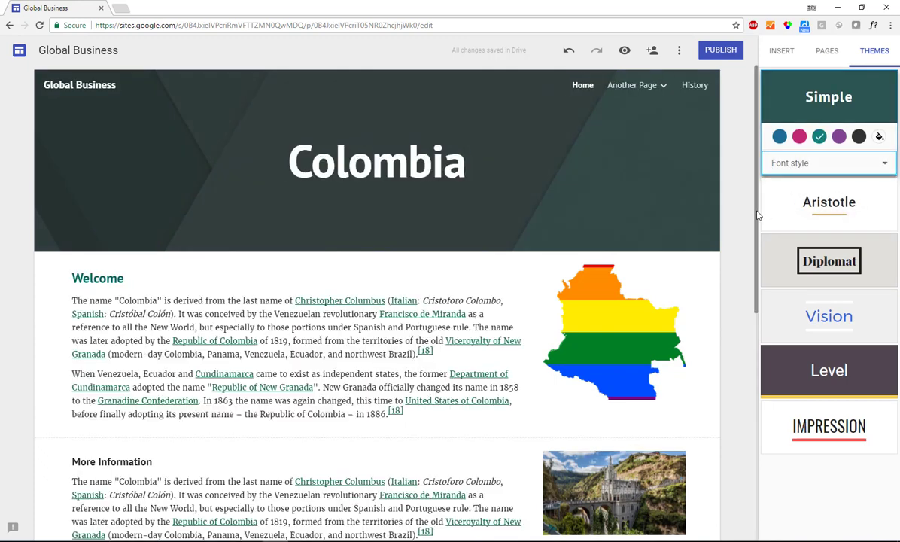
Step: Try the Level theme with a blue, then a custom dark red, accent colour
click(832, 385)
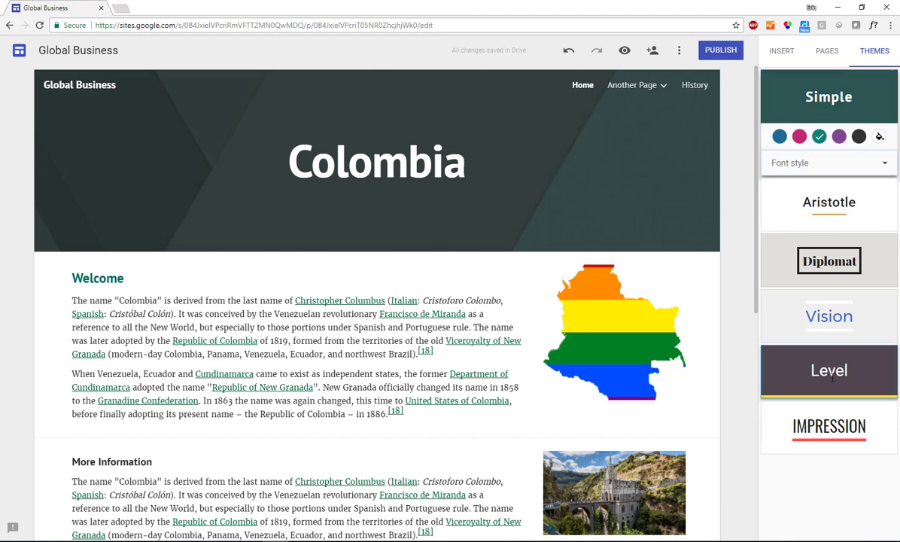
click(799, 360)
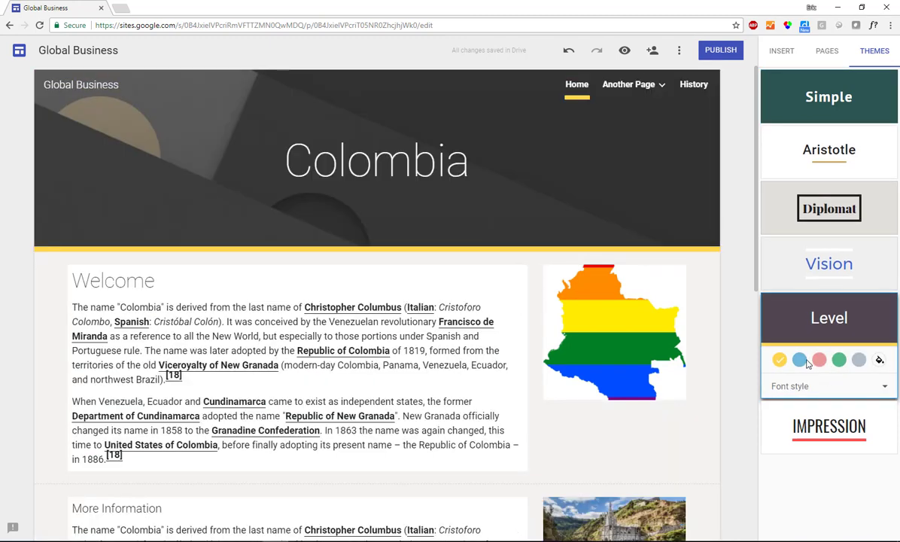
click(879, 360)
drag(866, 386, 851, 401)
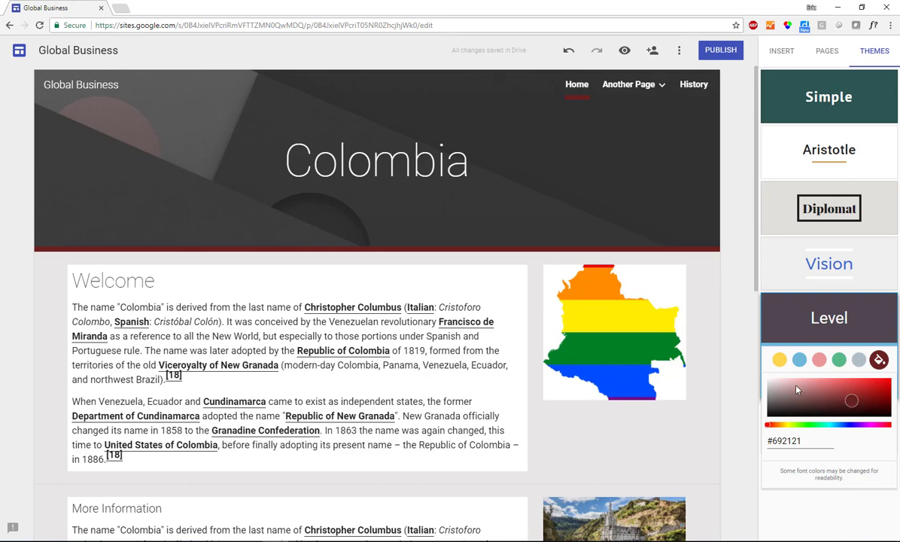
click(752, 380)
Step: Apply the Impression theme with the blue-grey colour option
click(827, 428)
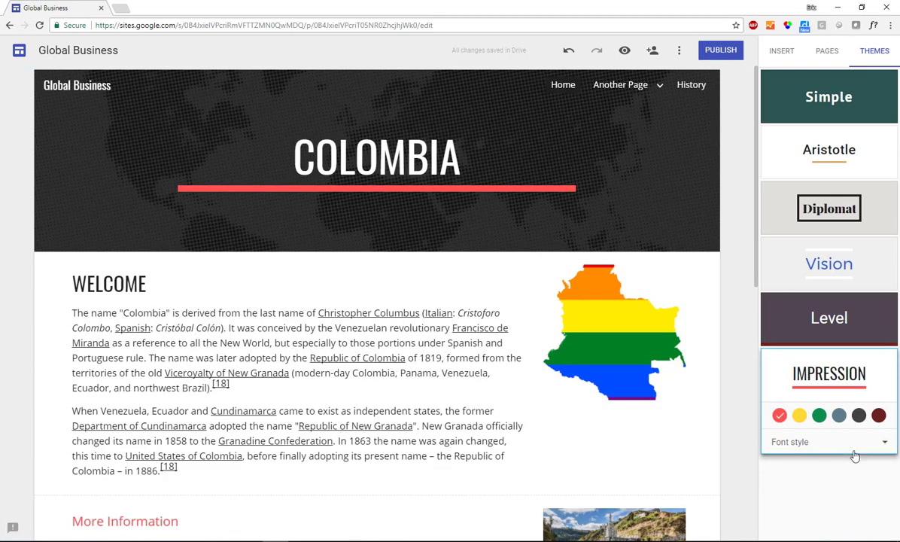
click(860, 418)
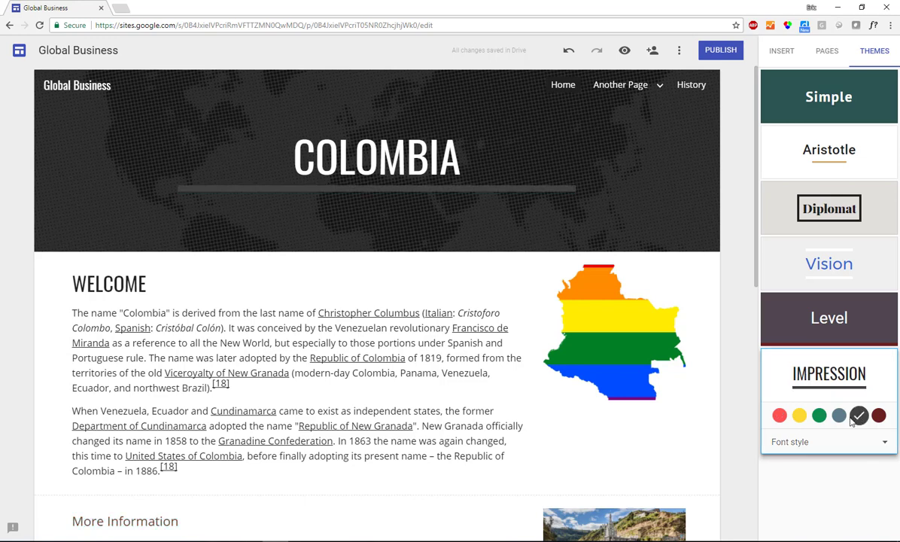
click(839, 416)
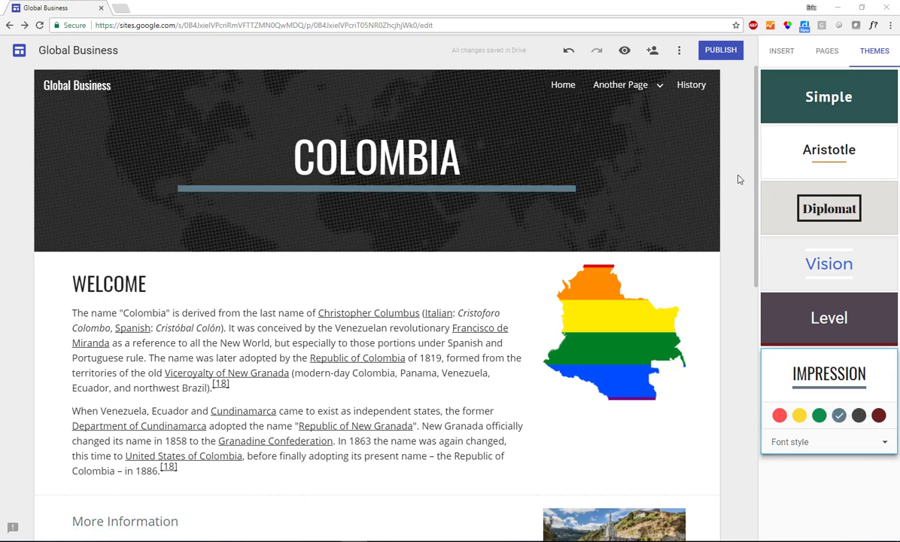
click(624, 53)
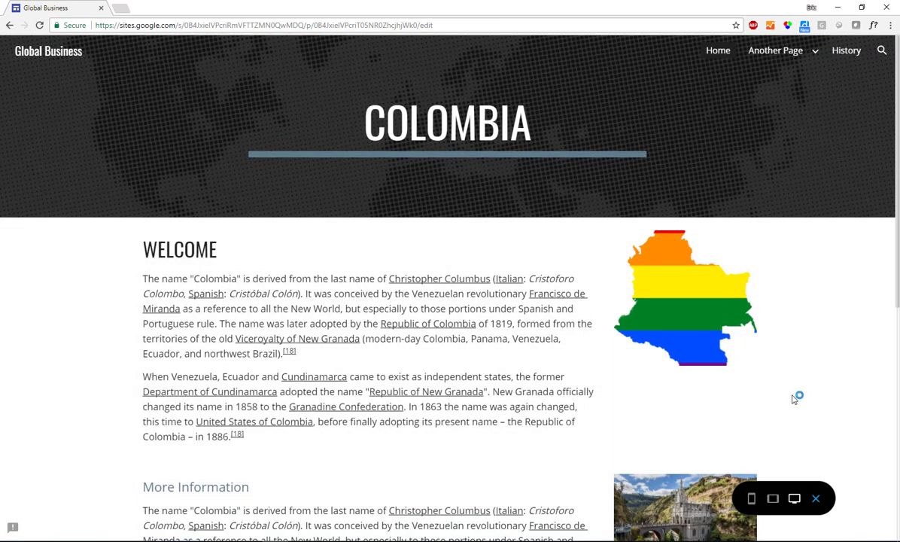
click(750, 503)
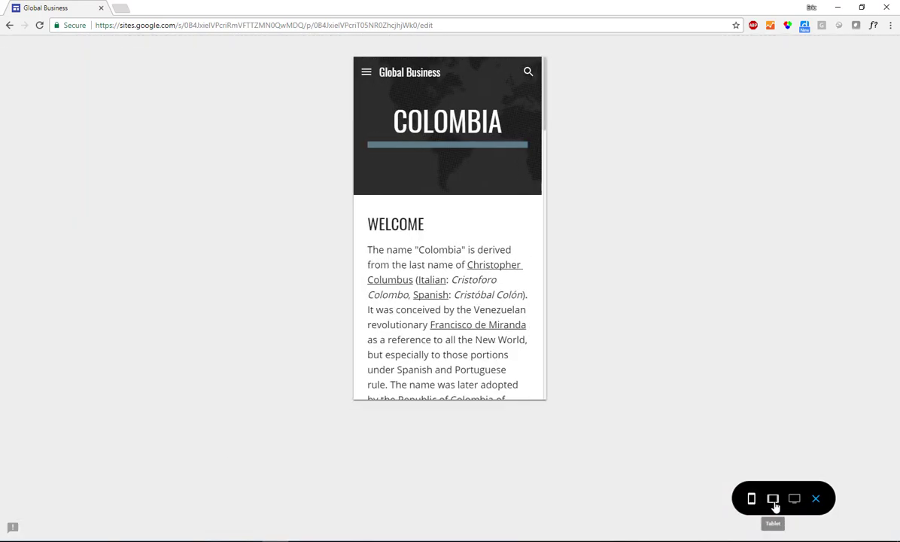
click(774, 502)
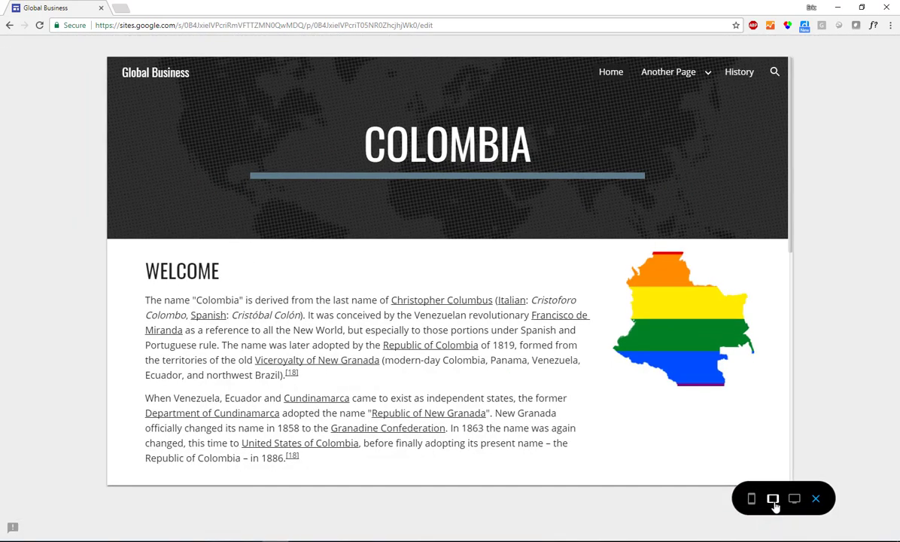
click(794, 500)
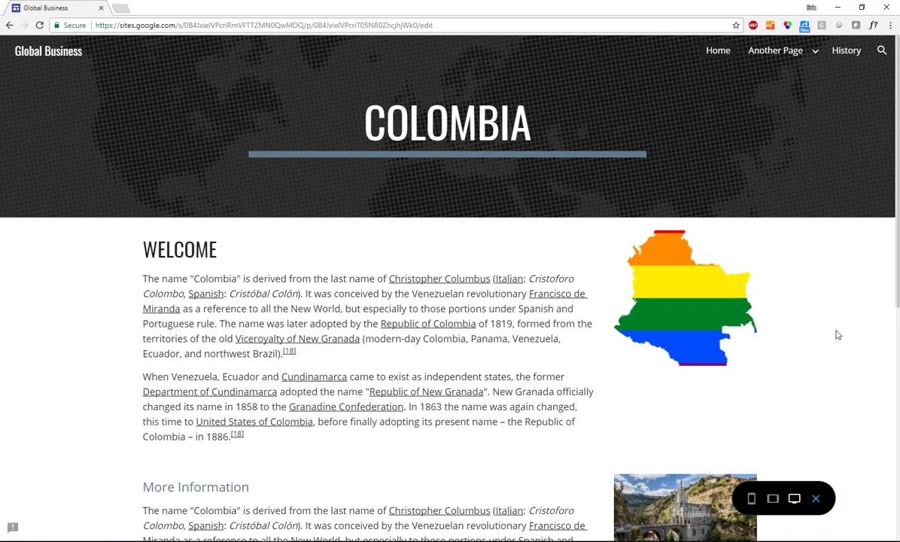
click(816, 499)
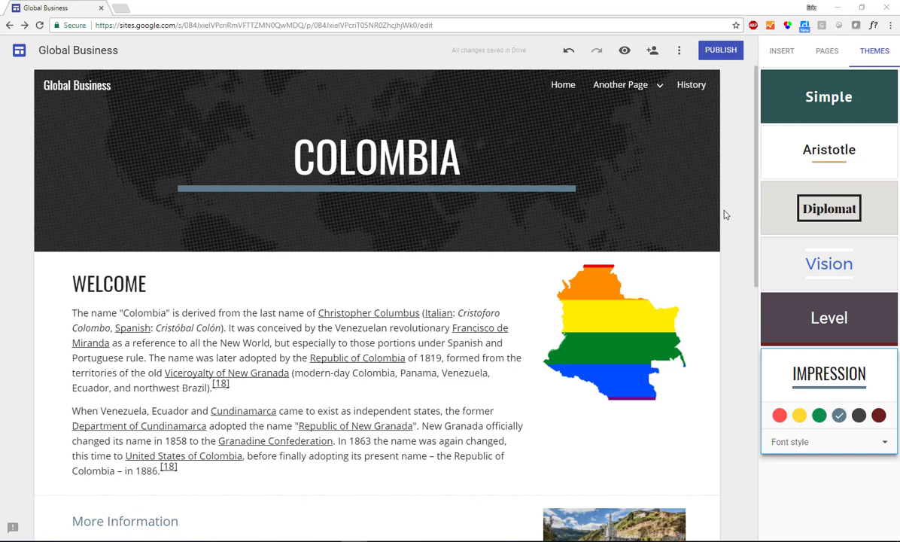
Step: Invite the matching colleague as an editor of the site and send the invitation
click(652, 52)
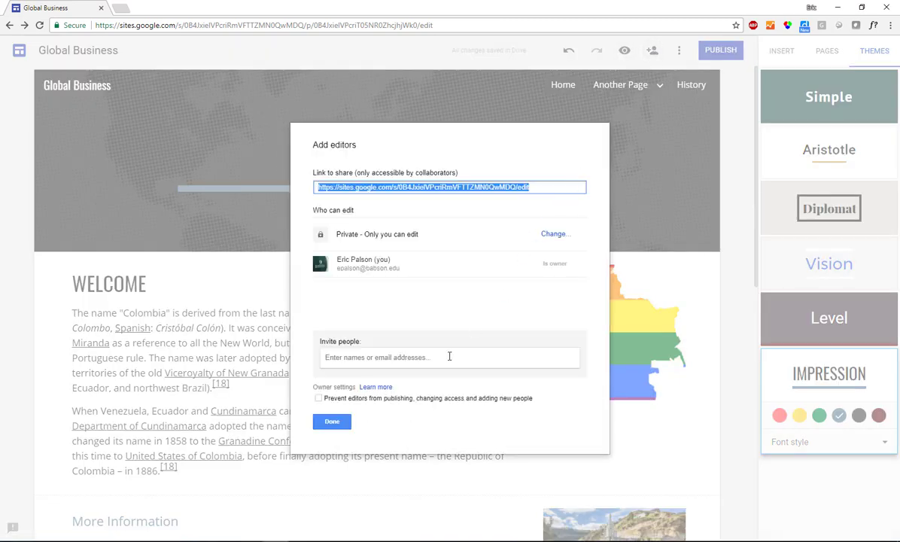
click(405, 355)
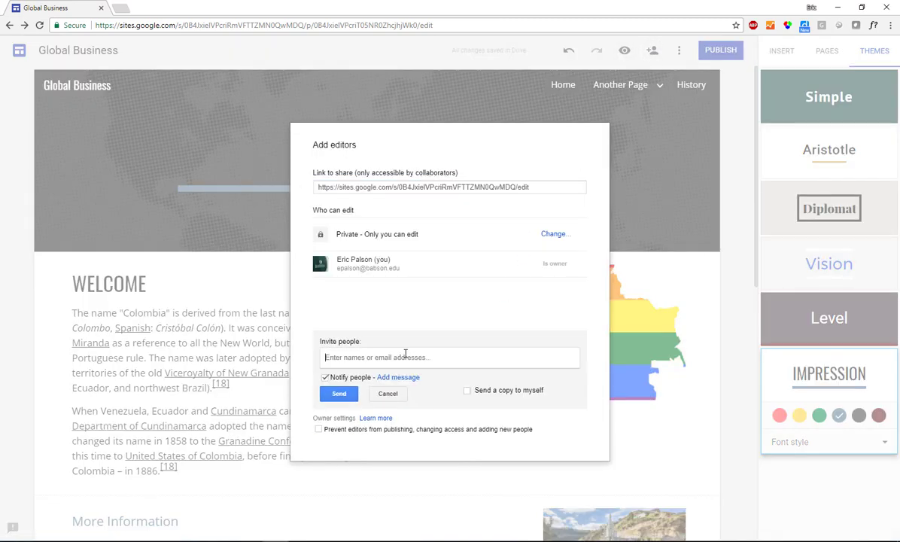
text(lke)
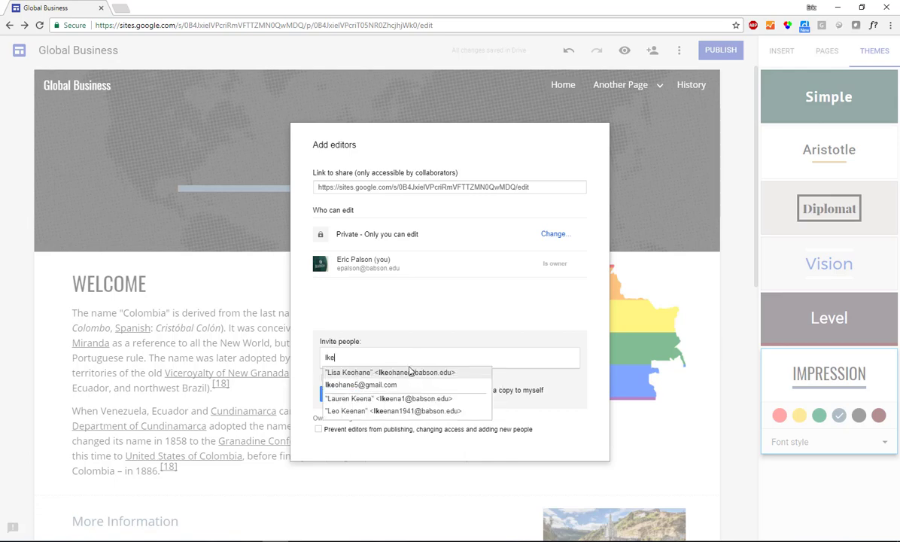
click(391, 372)
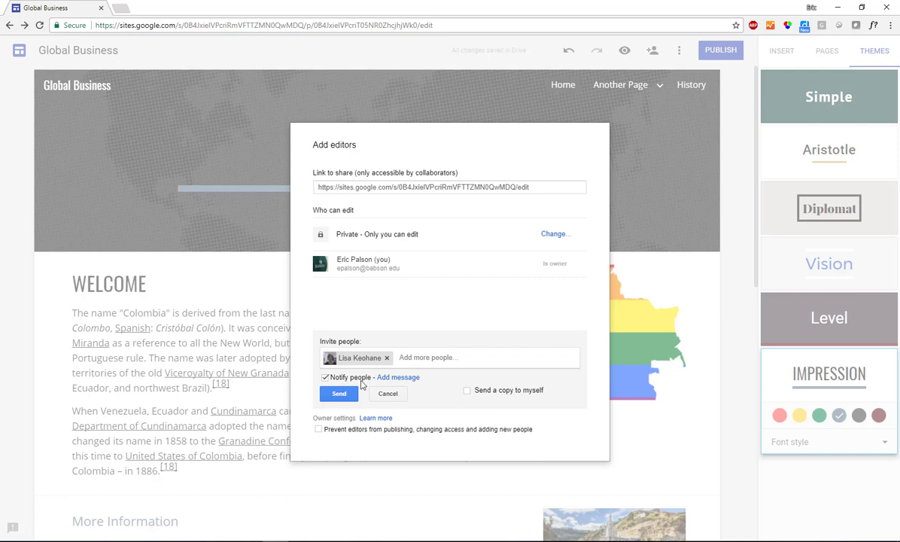
click(338, 398)
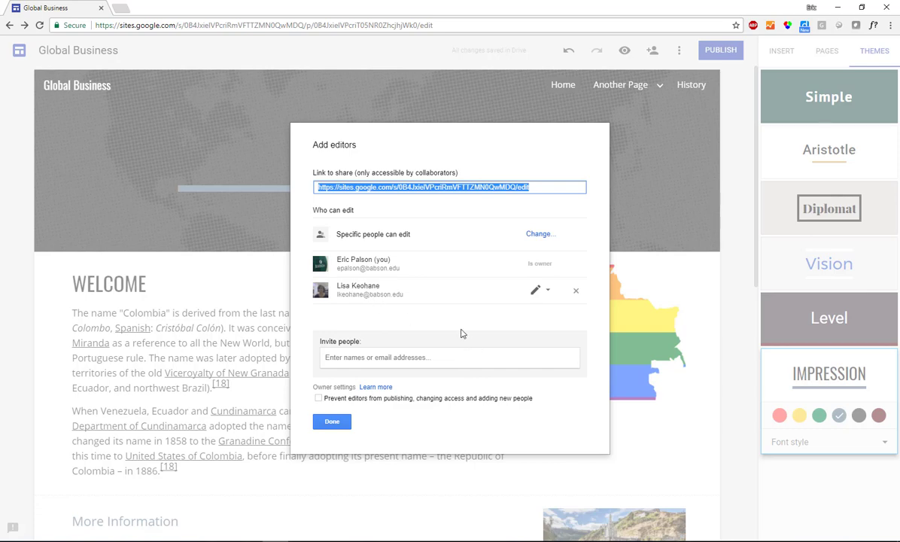
click(332, 421)
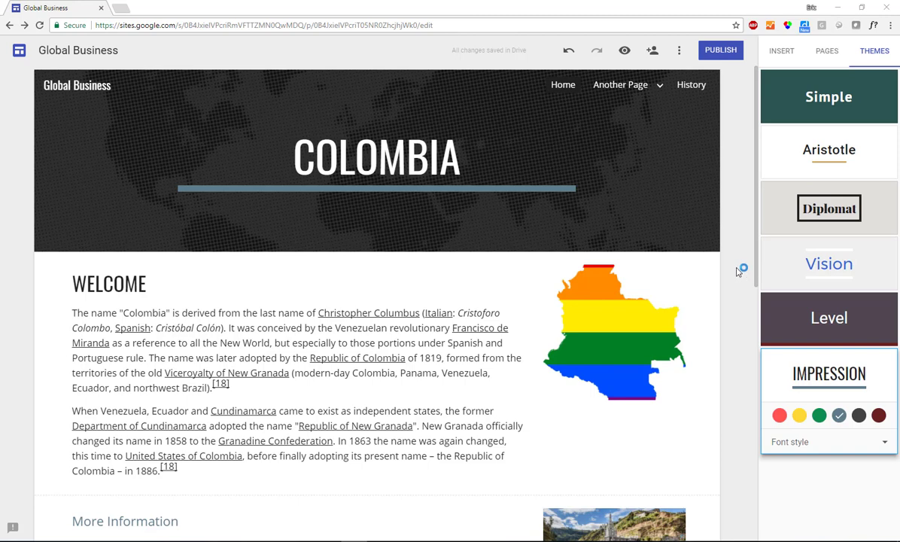
Step: Publish the site at the global-business address, visible to Anyone on the web
click(721, 51)
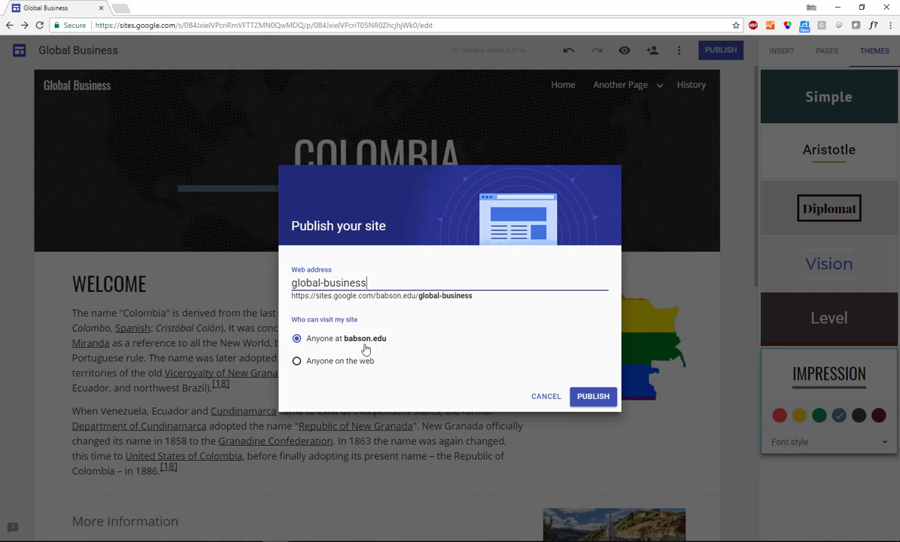
click(298, 362)
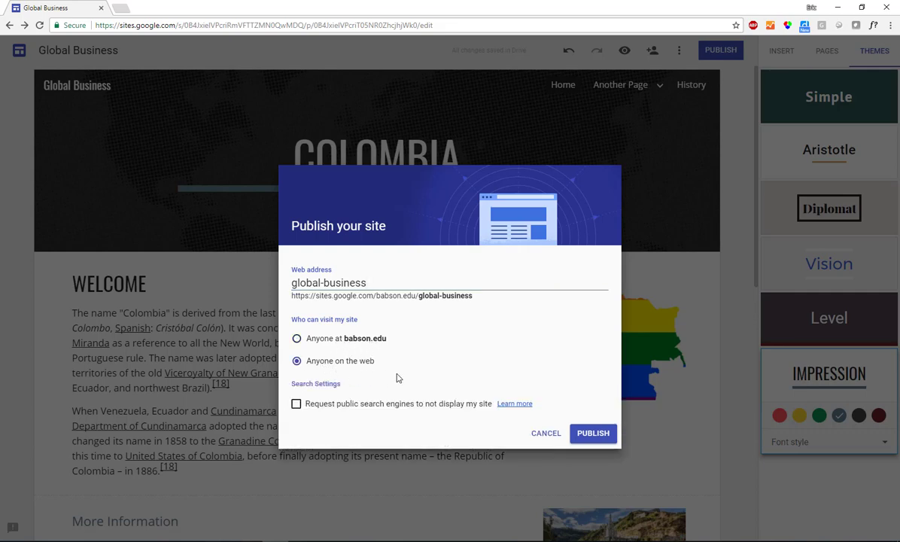
click(592, 434)
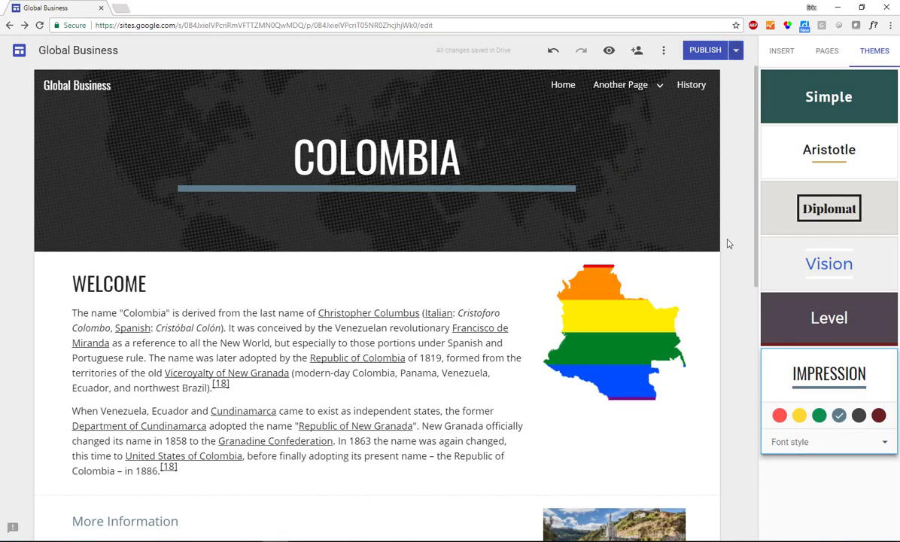
click(736, 53)
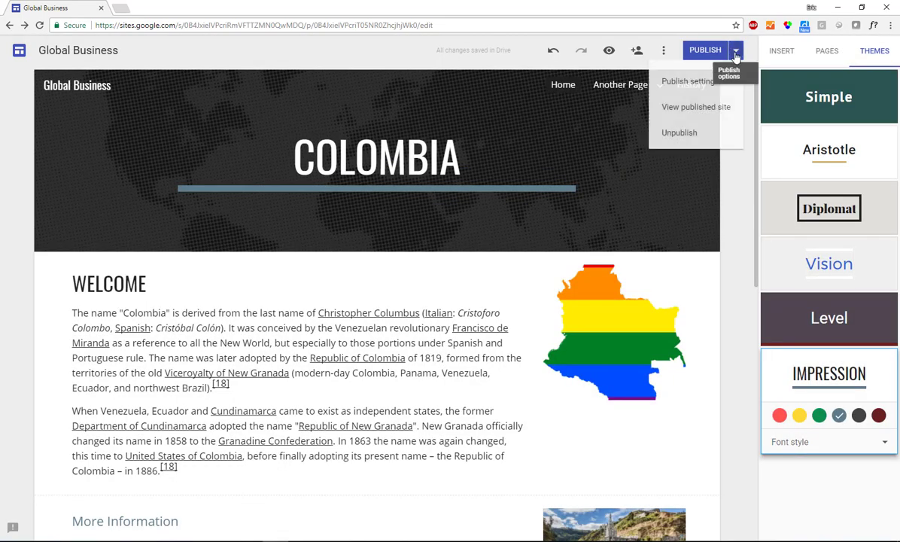
Step: View the live published site and scroll through its Colombia home page
click(693, 109)
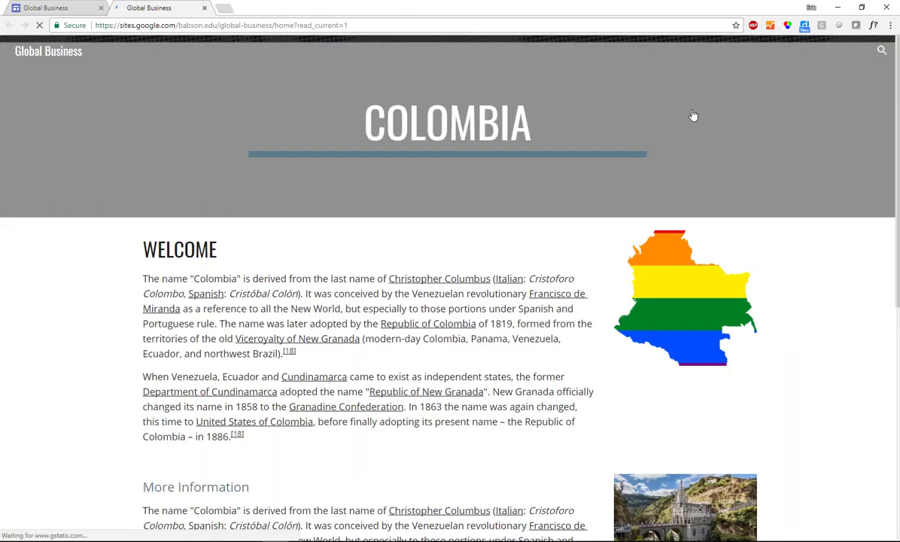
scroll(693, 115, down, 4)
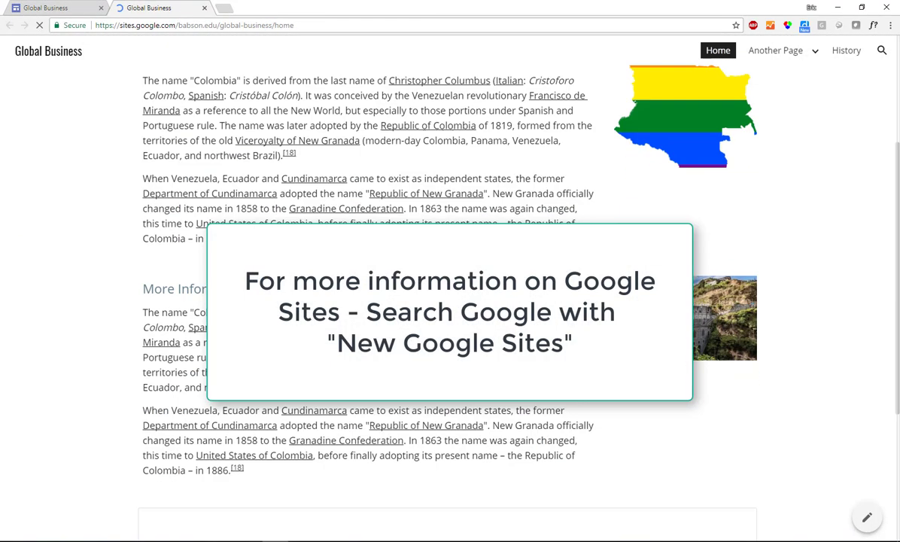
scroll(552, 181, up, 4)
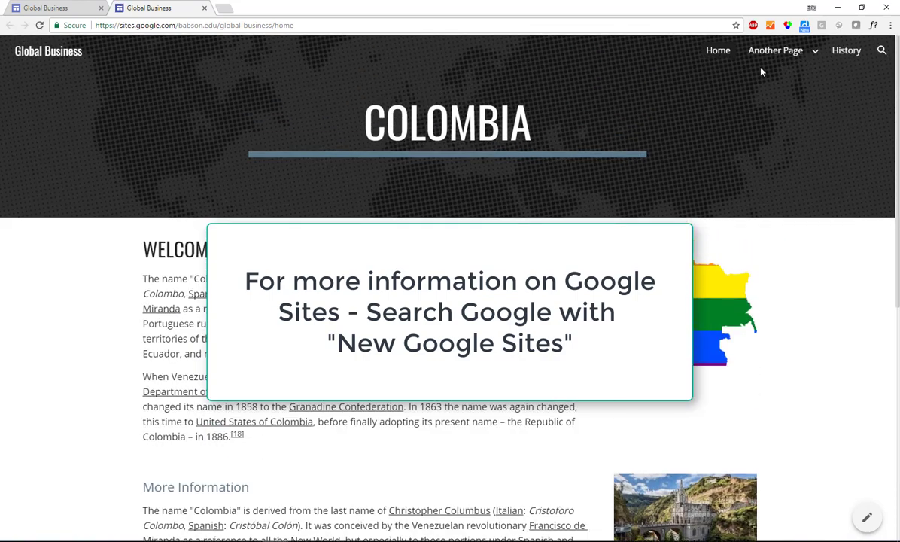